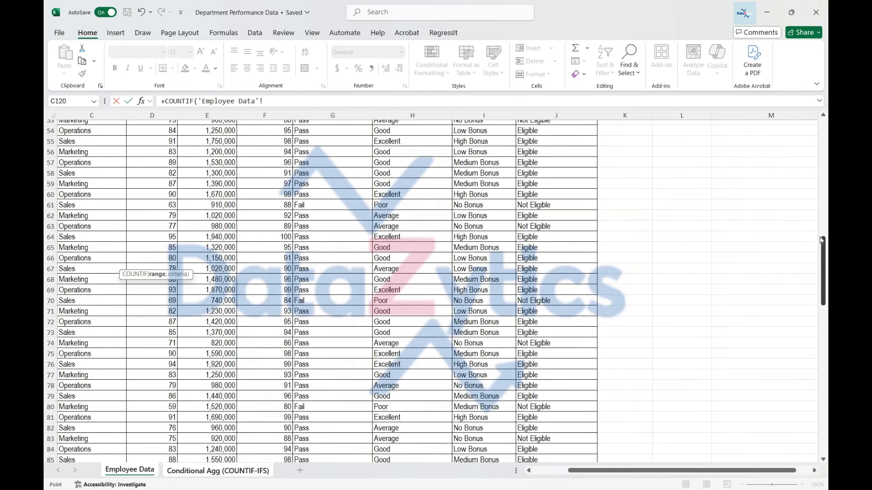
Step: Complete the High Bonus COUNTIF formula in B14, using column I of Employee Data as range and A14 as criterion
{"action": "left_click_drag", "start_coordinate": [822, 239], "coordinate": [822, 121]}
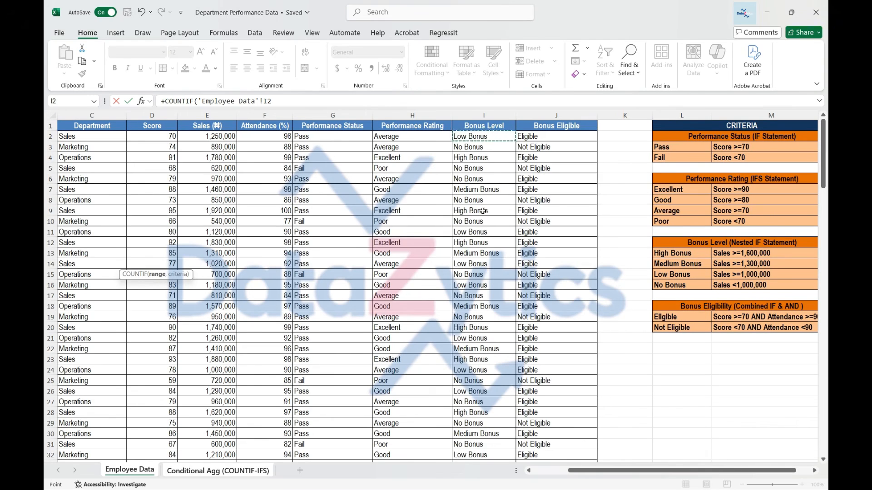
{"action": "left_click", "coordinate": [483, 115]}
{"action": "type", "text": ","}
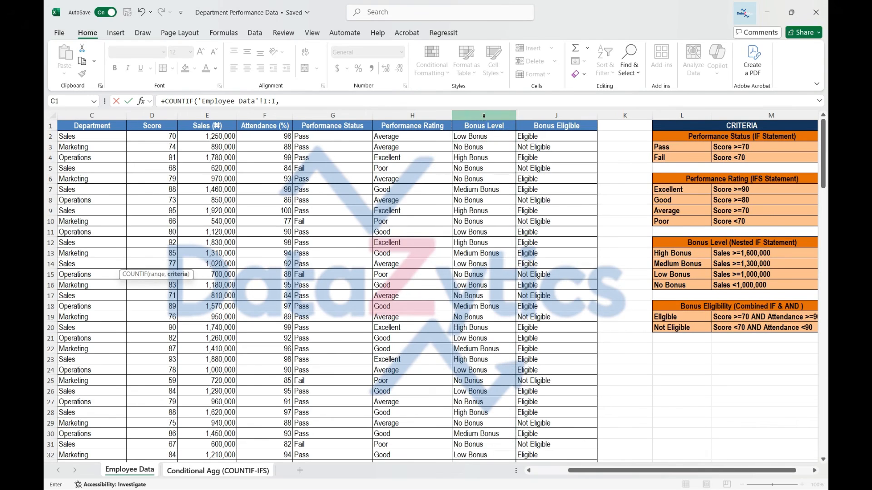
{"action": "left_click", "coordinate": [210, 472]}
{"action": "left_click", "coordinate": [71, 264]}
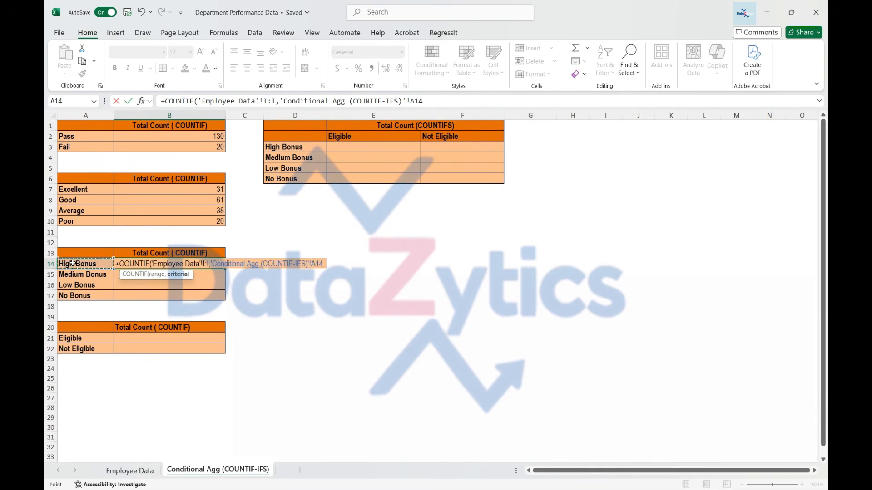
{"action": "key", "text": "Return"}
Step: Copy the High Bonus count formula to the Medium, Low and No Bonus rows (B15:B17) and check the pasted references
{"action": "left_click", "coordinate": [147, 263]}
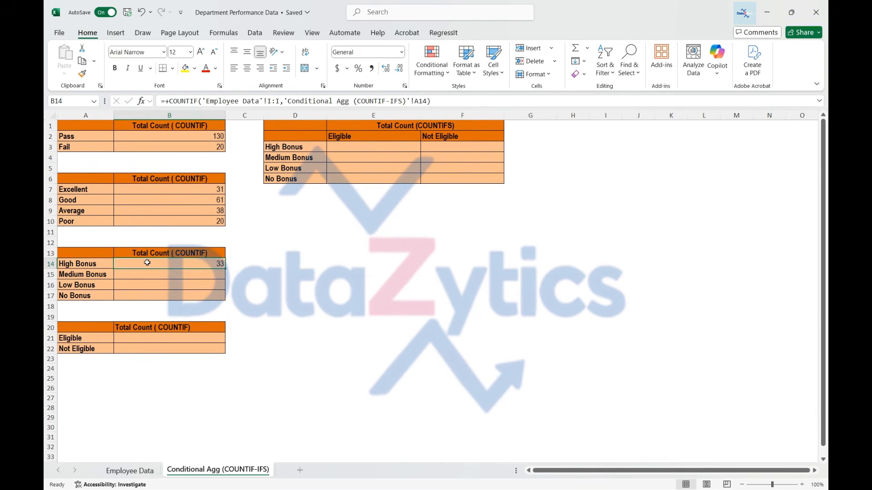
{"action": "key", "text": "ctrl+c"}
{"action": "left_click_drag", "start_coordinate": [152, 273], "coordinate": [151, 294]}
{"action": "key", "text": "ctrl+v"}
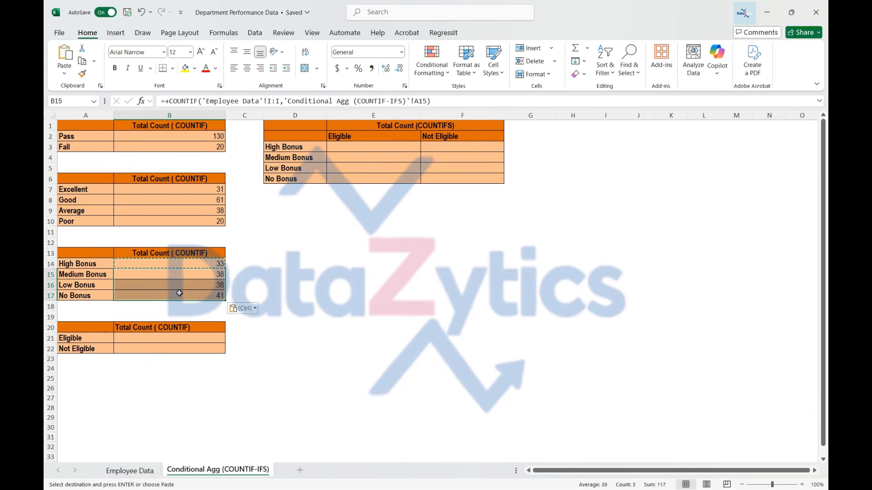
{"action": "left_click", "coordinate": [177, 285]}
{"action": "left_click", "coordinate": [187, 274]}
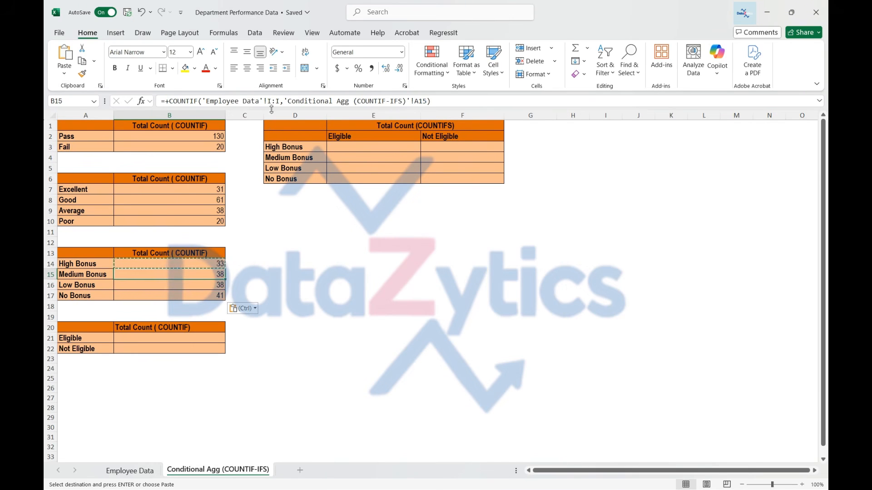
{"action": "left_click", "coordinate": [272, 101]}
{"action": "key", "text": "Escape"}
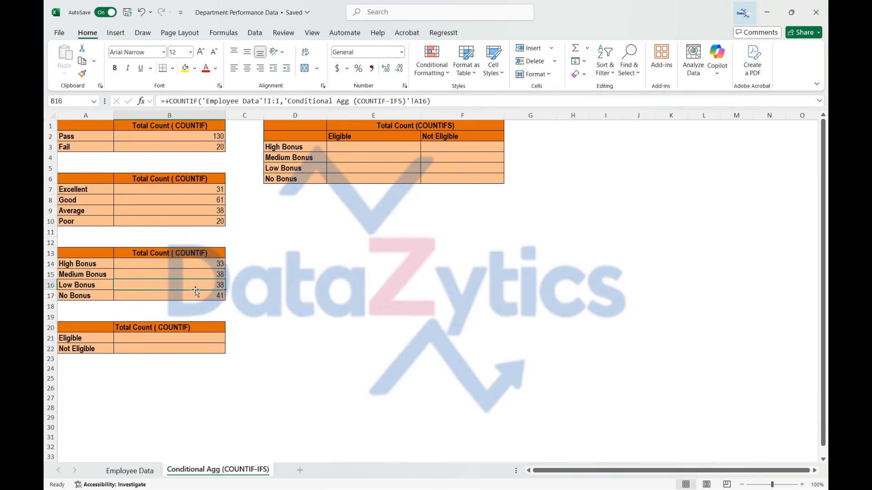
{"action": "left_click", "coordinate": [197, 264]}
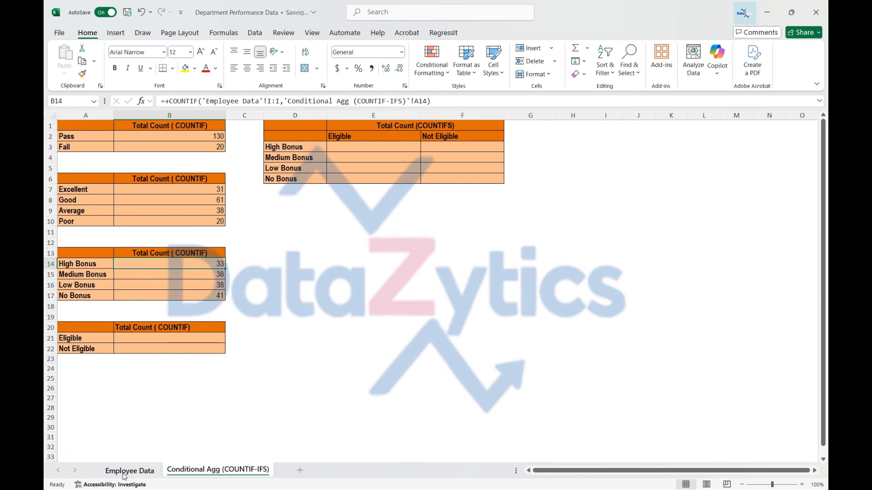
Step: Enter a comparison COUNTIF formula in C14 that counts the A14 criterion over Employee Data I2:I151
{"action": "left_click", "coordinate": [250, 268]}
{"action": "type", "text": "=COUNTIF"}
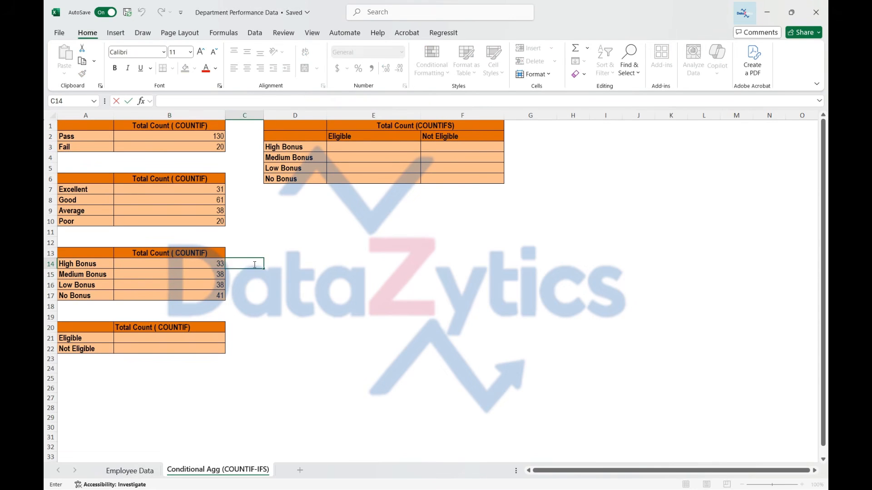
{"action": "type", "text": "("}
{"action": "left_click", "coordinate": [115, 474]}
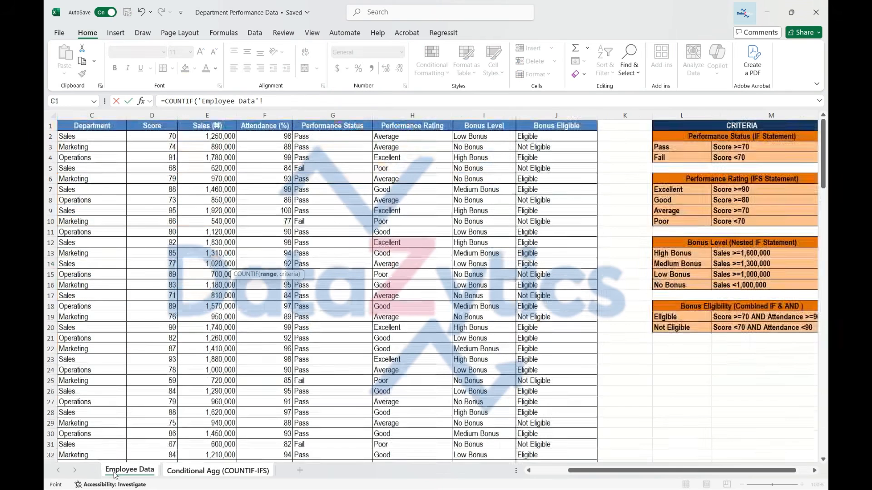
{"action": "left_click", "coordinate": [482, 137]}
{"action": "key", "text": "ctrl+shift+Down"}
{"action": "type", "text": ","}
{"action": "left_click", "coordinate": [218, 471]}
{"action": "left_click", "coordinate": [105, 265]}
{"action": "key", "text": "Return"}
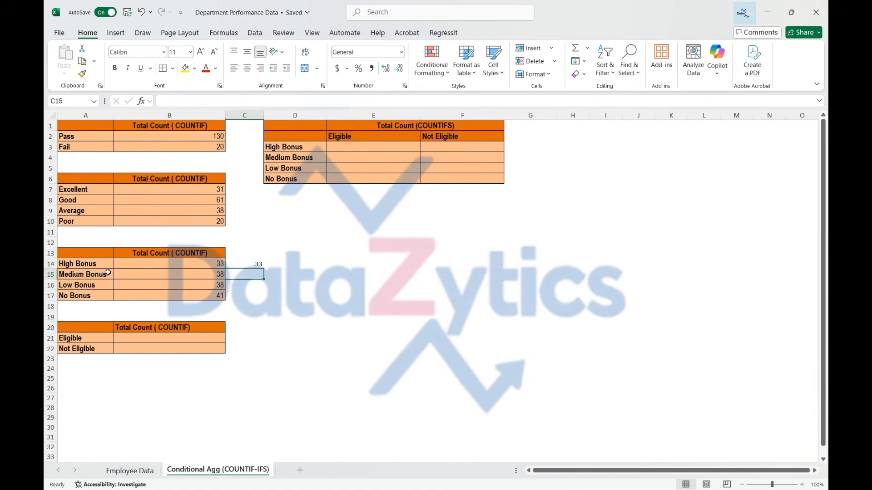
Step: Make the range in the C14 formula absolute as $I$2:$I$151
{"action": "key", "text": "Up"}
{"action": "left_click", "coordinate": [274, 100]}
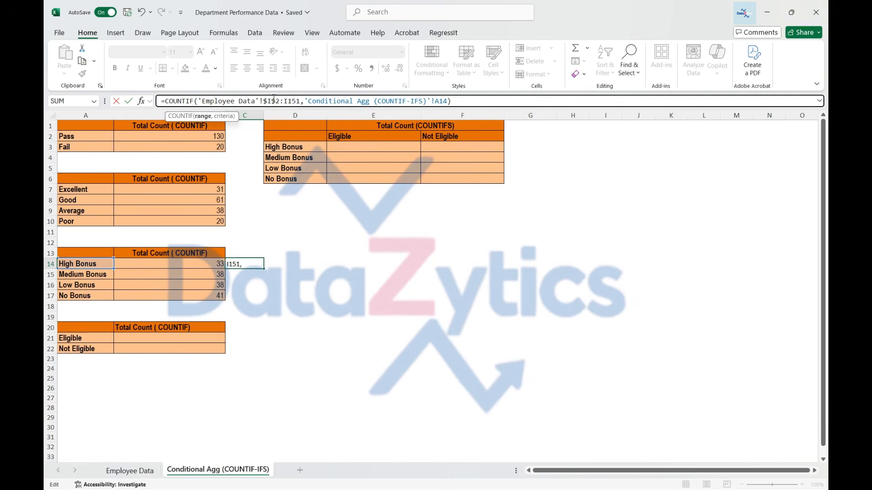
{"action": "key", "text": "Return"}
Step: Copy the comparison formula from C14 to C15:C17 and compare its references with the whole-column formula in B14
{"action": "left_click", "coordinate": [252, 263]}
{"action": "key", "text": "ctrl+c"}
{"action": "left_click_drag", "start_coordinate": [251, 275], "coordinate": [247, 296]}
{"action": "key", "text": "ctrl+v"}
{"action": "left_click", "coordinate": [251, 276]}
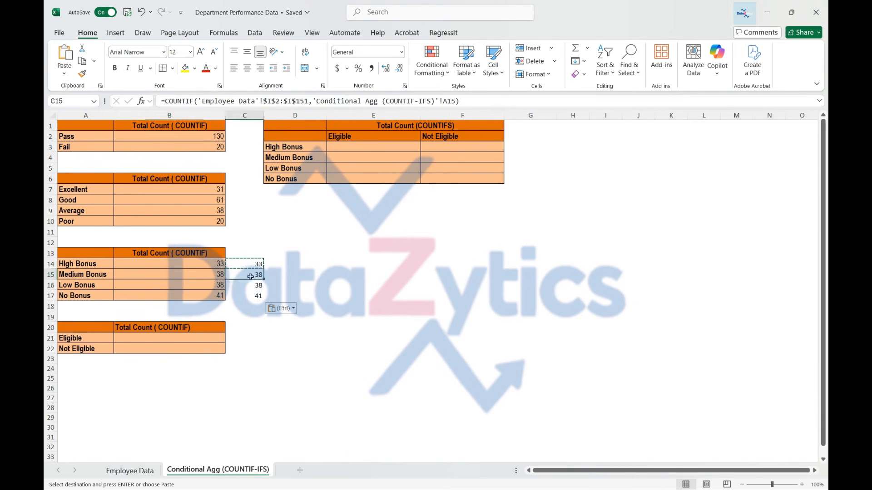
{"action": "key", "text": "Up"}
{"action": "key", "text": "Left"}
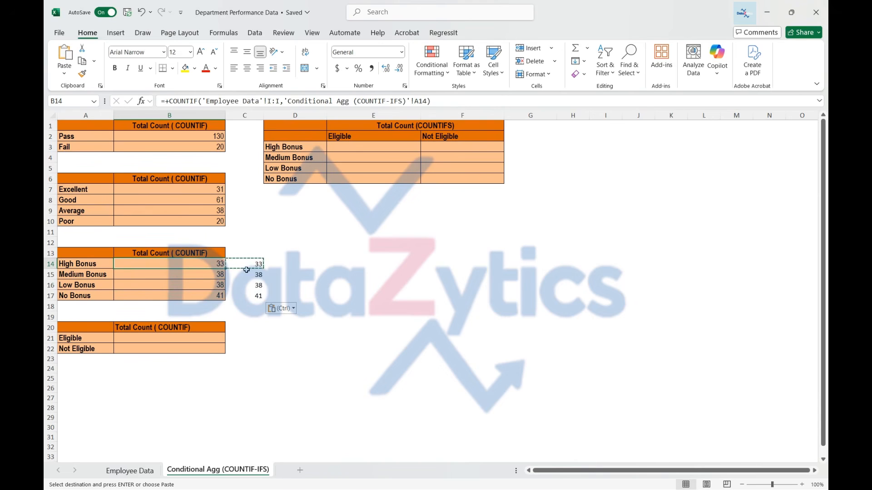
Step: Delete the comparison formulas in C14:C17
{"action": "left_click_drag", "start_coordinate": [246, 267], "coordinate": [240, 295]}
{"action": "key", "text": "Delete"}
{"action": "left_click", "coordinate": [208, 286]}
Step: Enter a COUNTIF formula in B21 with Employee Data column J as range and A21 as criterion, and fill it down to B22
{"action": "double_click", "coordinate": [135, 339]}
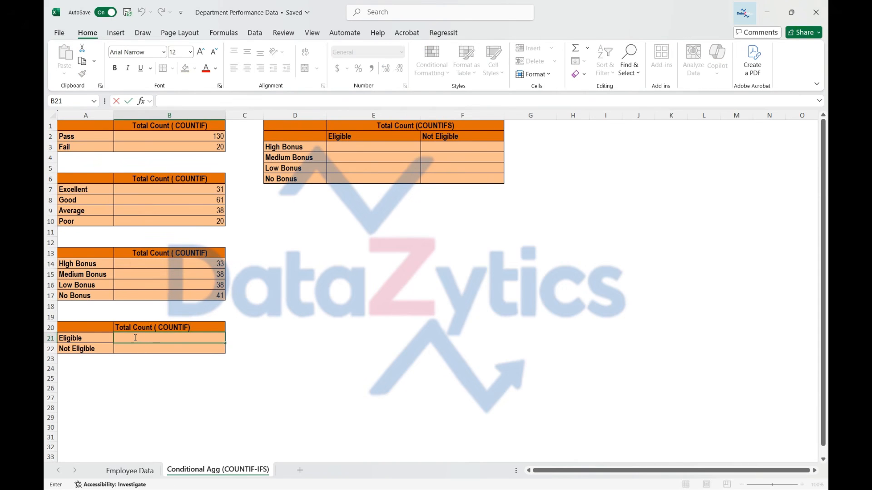
{"action": "type", "text": "="}
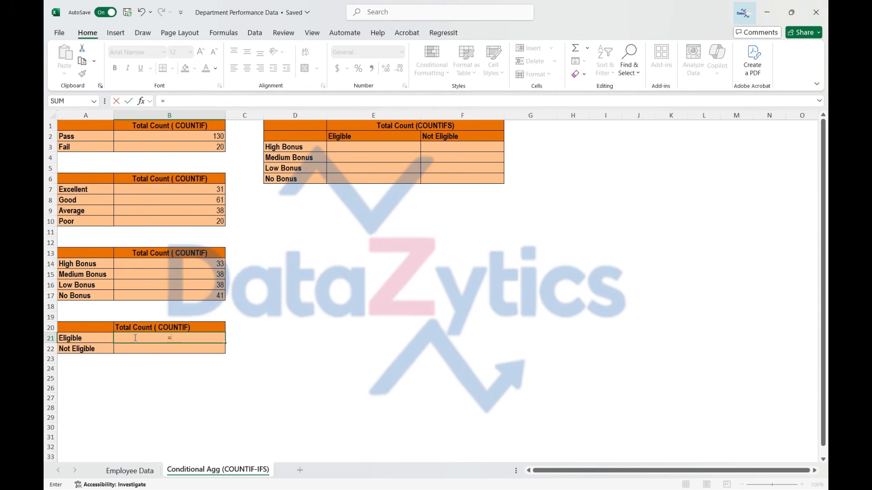
{"action": "type", "text": "COUNTIF("}
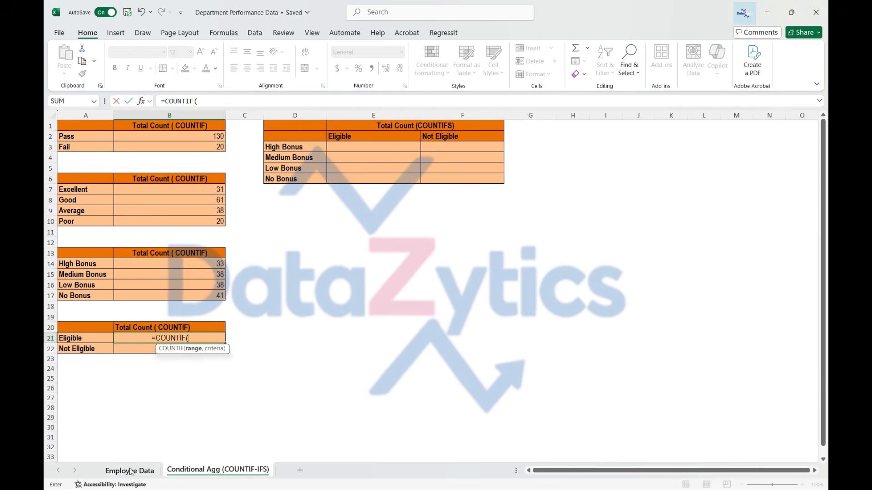
{"action": "left_click", "coordinate": [130, 471]}
{"action": "left_click_drag", "start_coordinate": [821, 420], "coordinate": [821, 128]}
{"action": "left_click", "coordinate": [556, 116]}
{"action": "type", "text": ","}
{"action": "left_click", "coordinate": [218, 471]}
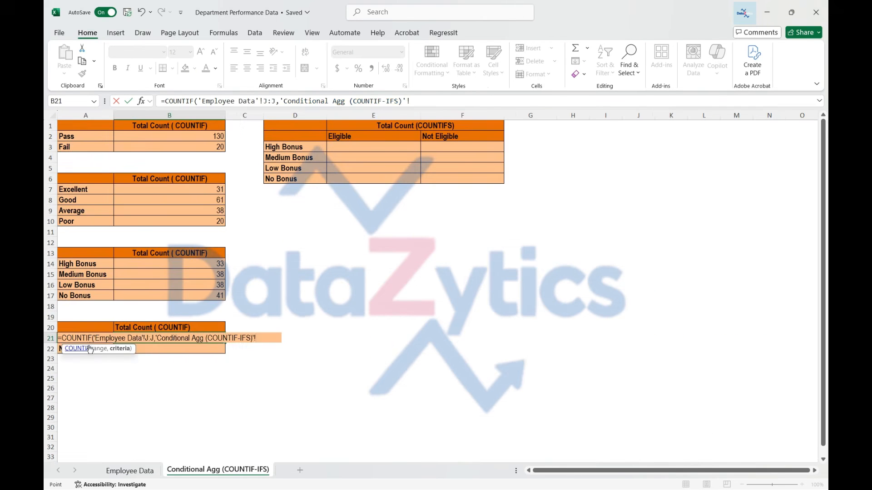
{"action": "left_click", "coordinate": [85, 339]}
{"action": "left_click", "coordinate": [411, 102]}
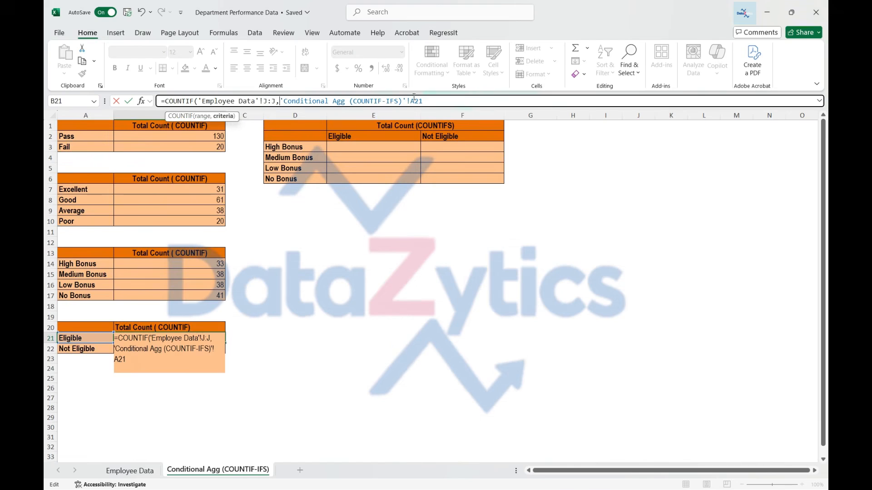
{"action": "key", "text": "Return"}
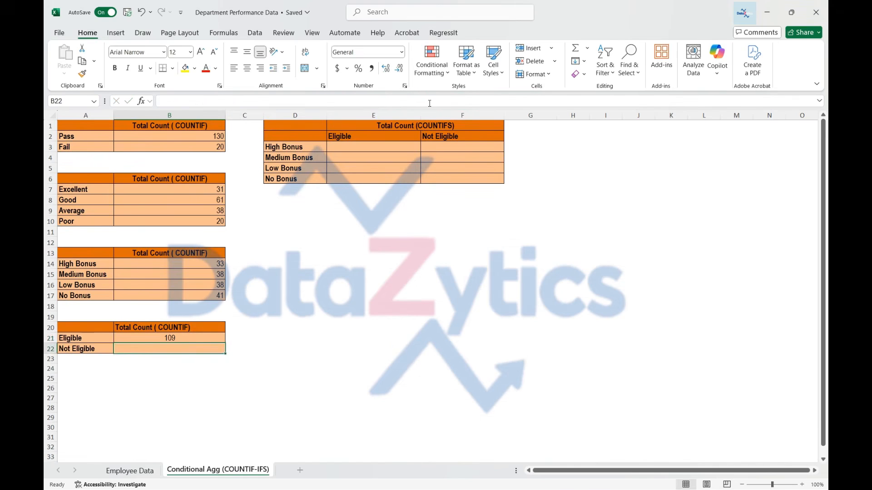
{"action": "left_click", "coordinate": [210, 339]}
{"action": "left_click_drag", "start_coordinate": [225, 343], "coordinate": [191, 349]}
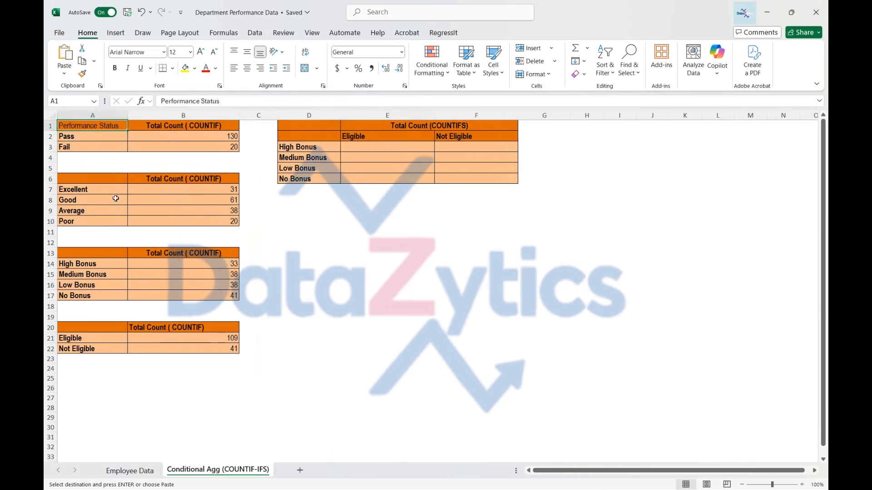
Step: Add the headings Performance Rating, Bonus Level and Bonus Eligible to A6, A13 and A20
{"action": "left_click", "coordinate": [71, 177]}
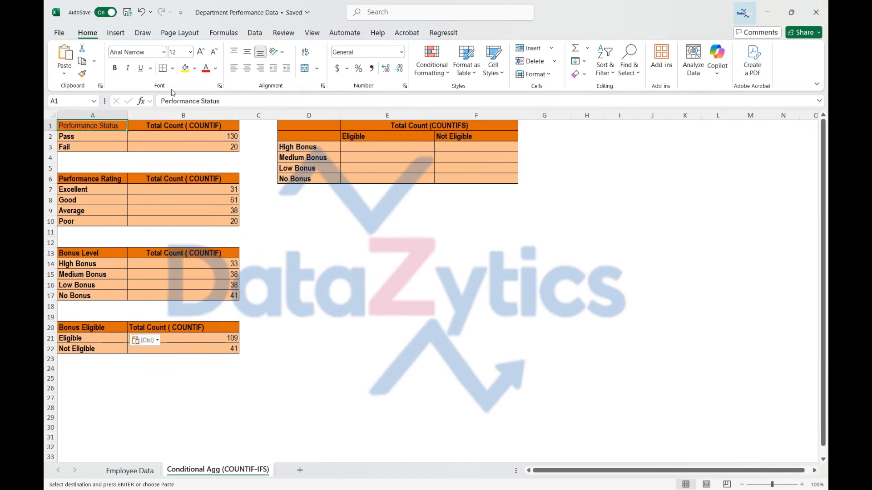
{"action": "key", "text": "Escape"}
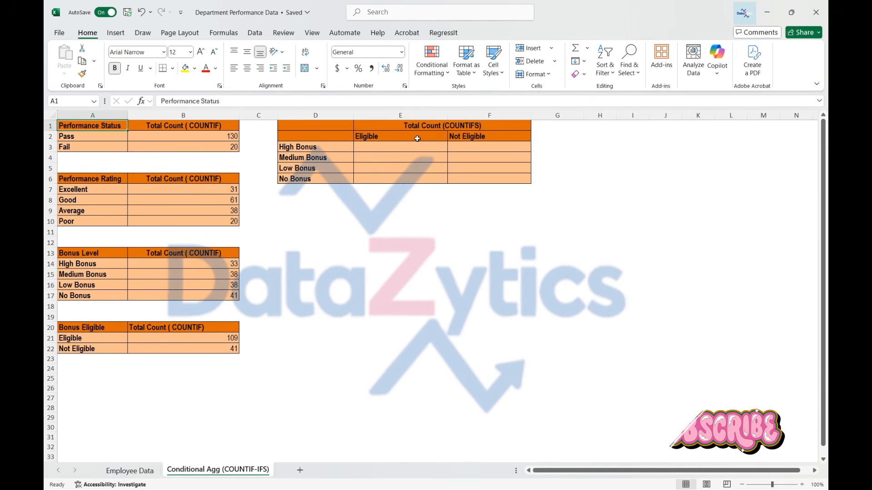
Step: Start a COUNTIFS formula in E3 with Employee Data I2:I151 as the first criteria range and D3 as its criterion
{"action": "left_click", "coordinate": [309, 149]}
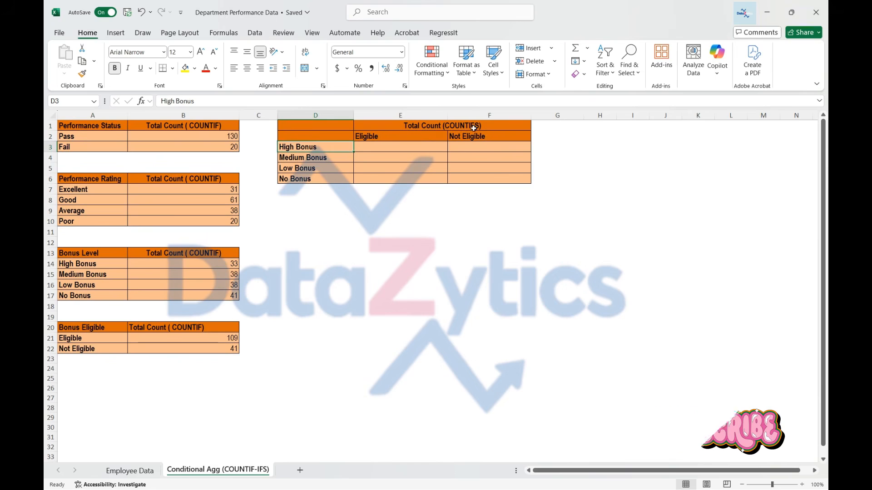
{"action": "left_click", "coordinate": [365, 149]}
{"action": "type", "text": "=CO"}
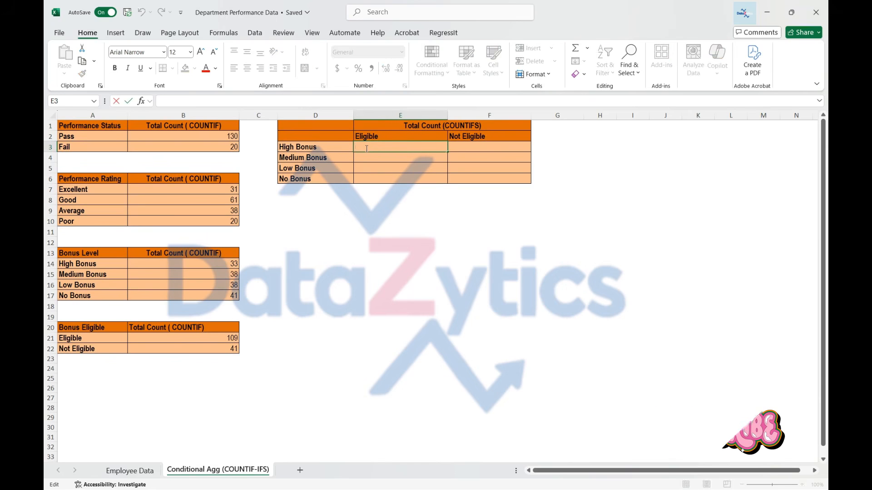
{"action": "type", "text": "UNTIFS"}
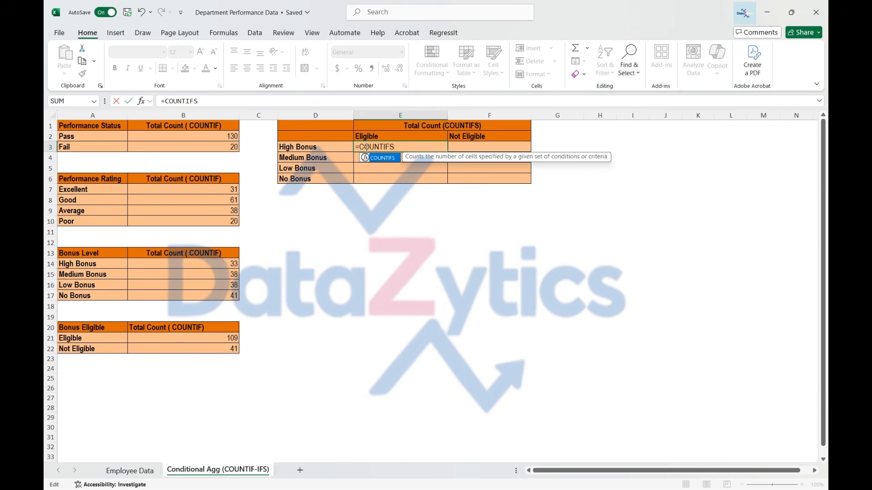
{"action": "type", "text": "("}
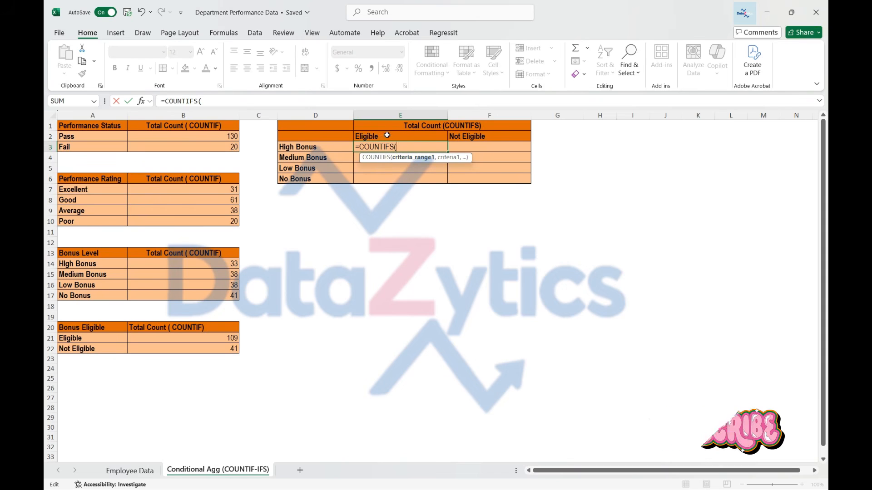
{"action": "left_click", "coordinate": [130, 471]}
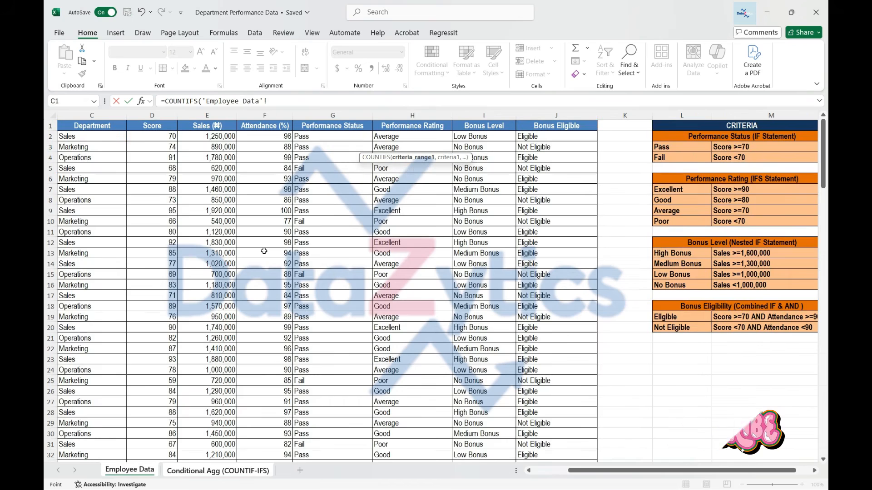
{"action": "left_click", "coordinate": [474, 136]}
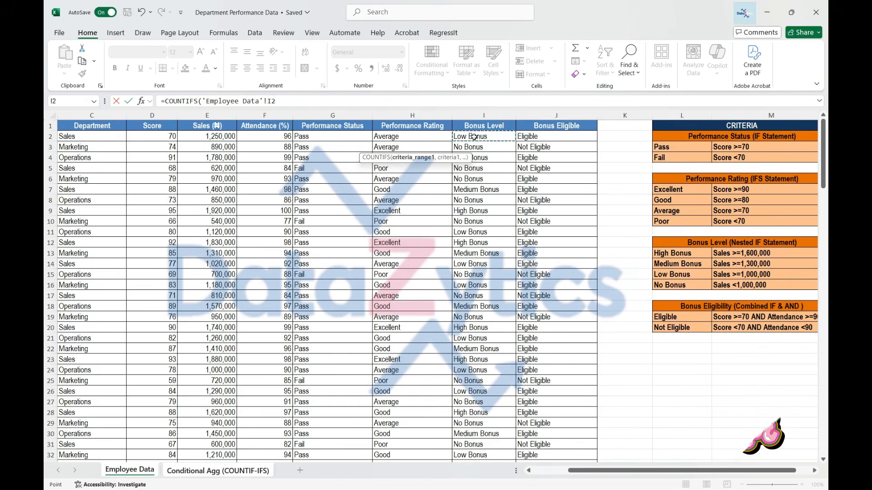
{"action": "key", "text": "ctrl+shift+Down"}
{"action": "type", "text": ","}
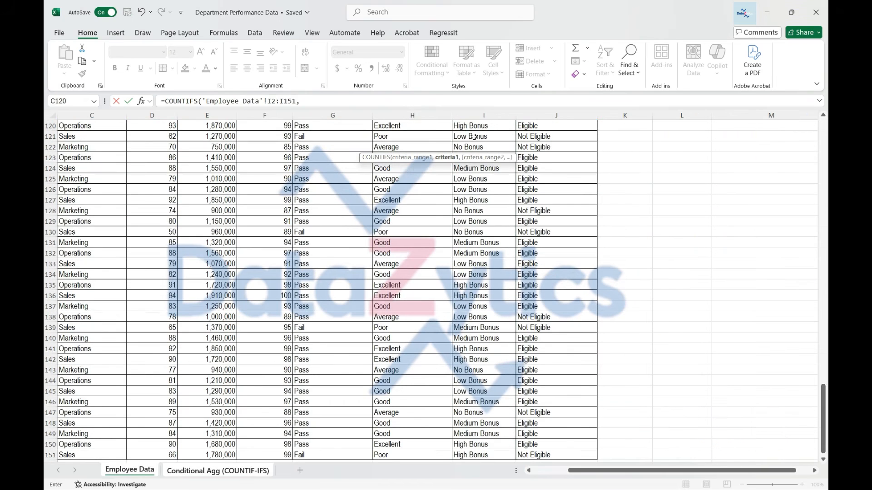
{"action": "key", "text": "ctrl+Page_Down"}
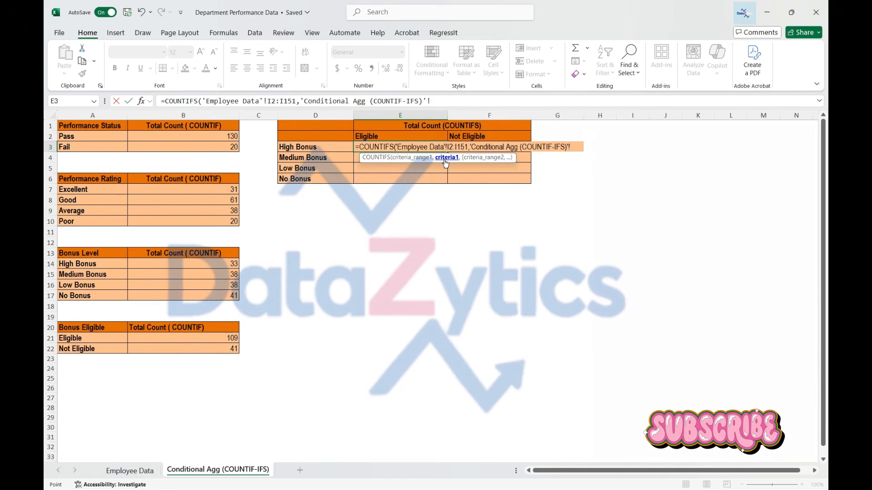
{"action": "left_click", "coordinate": [327, 148]}
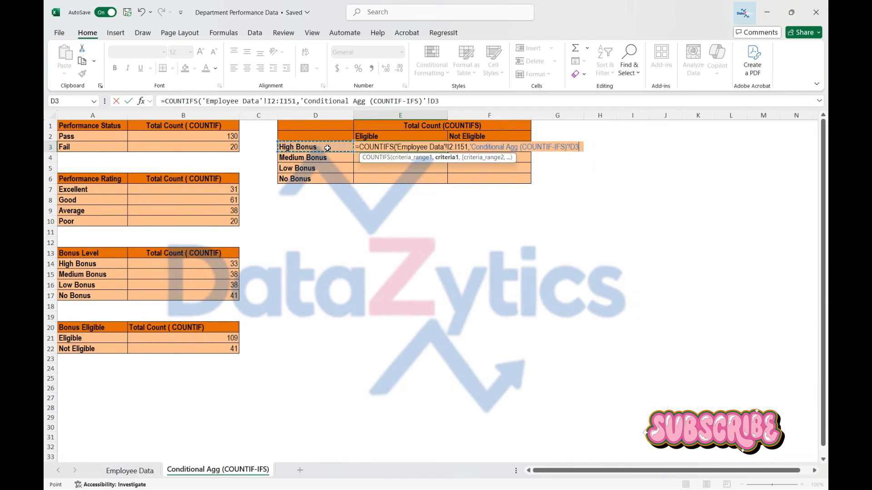
{"action": "type", "text": ","}
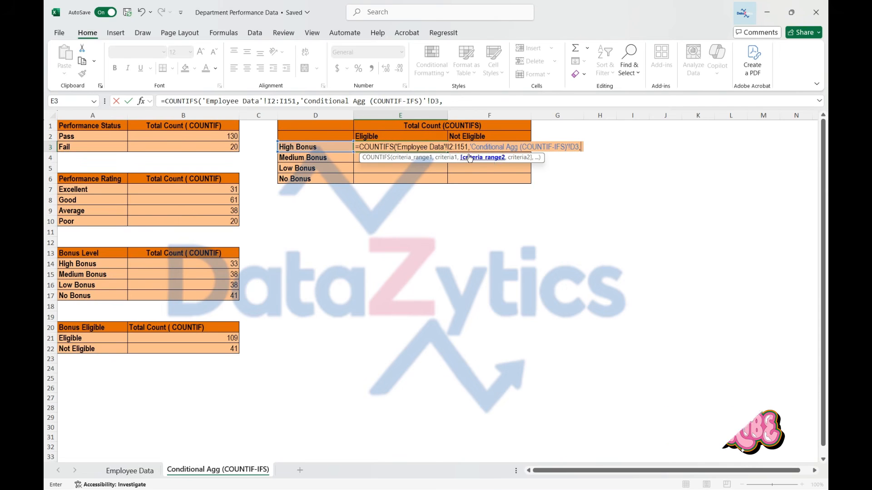
Step: Complete the COUNTIFS formula in E3 with Employee Data J2:J151 as the second criteria range and E2 as its criterion
{"action": "left_click", "coordinate": [130, 471]}
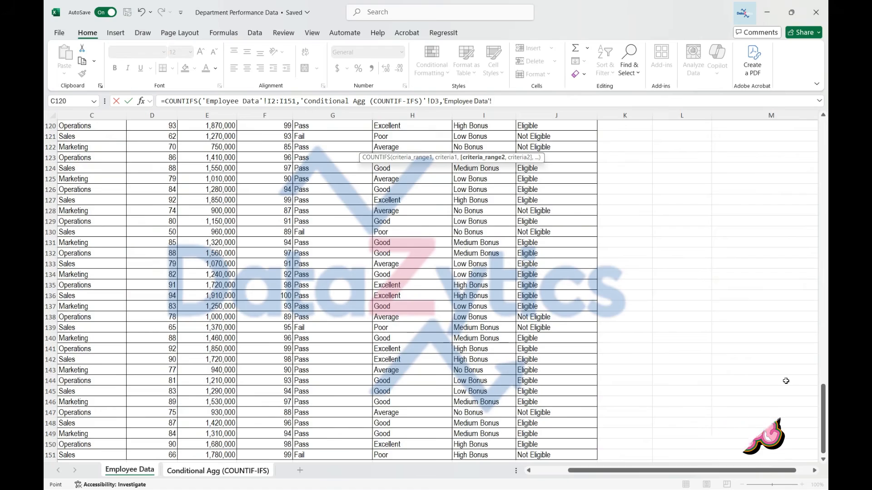
{"action": "scroll", "coordinate": [785, 381], "scroll_direction": "up", "scroll_amount": 20}
{"action": "left_click", "coordinate": [566, 138]}
{"action": "key", "text": "ctrl+shift+Down"}
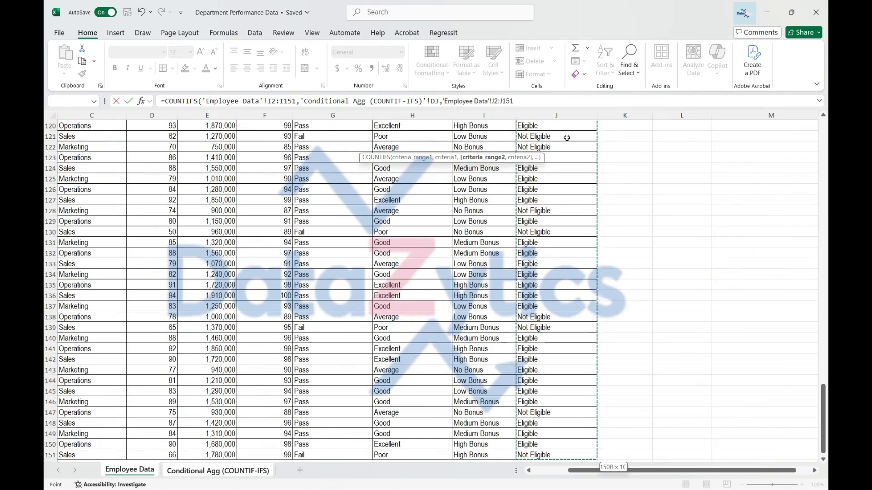
{"action": "type", "text": ","}
{"action": "key", "text": "ctrl+Page_Down"}
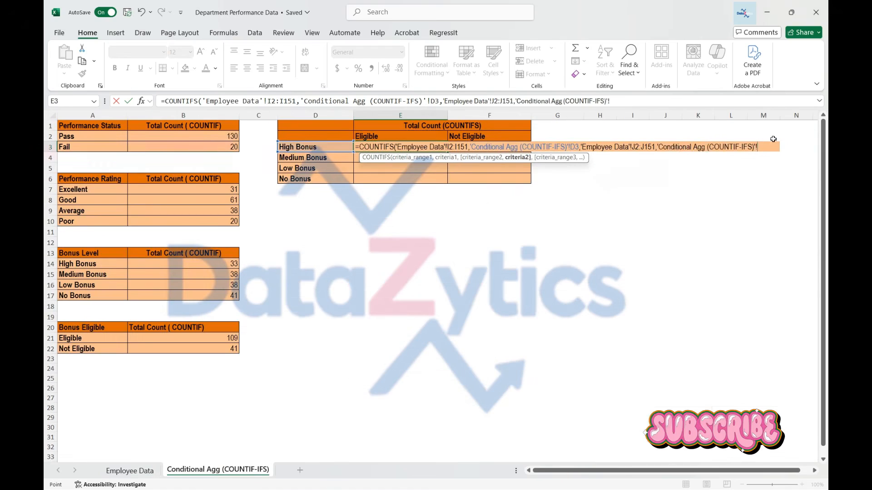
{"action": "left_click", "coordinate": [368, 136]}
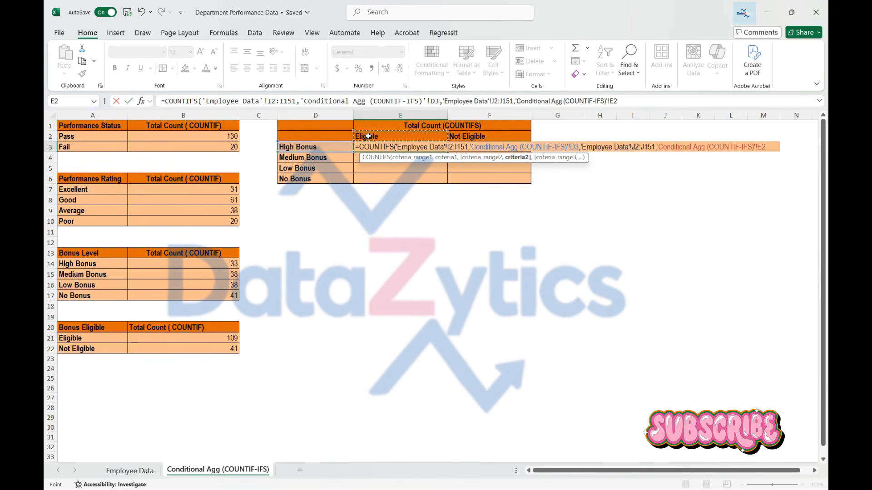
{"action": "key", "text": "Return"}
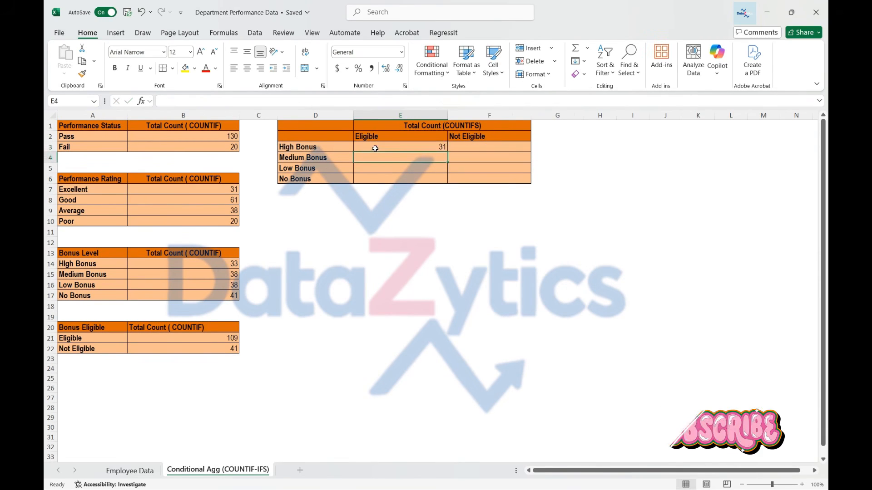
Step: Make both criteria ranges in the E3 formula absolute, as $I$2:$I$151 and $J$2:$J$151
{"action": "left_click", "coordinate": [375, 146]}
{"action": "left_click", "coordinate": [373, 101]}
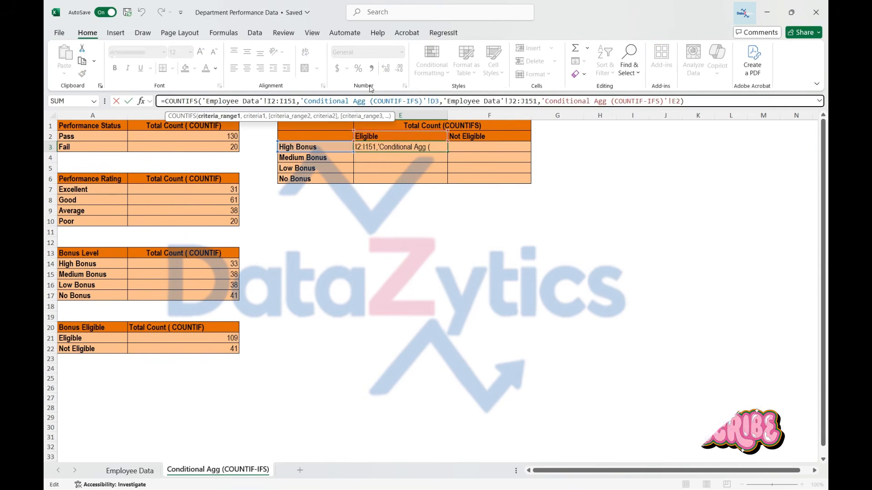
{"action": "key", "text": "F4"}
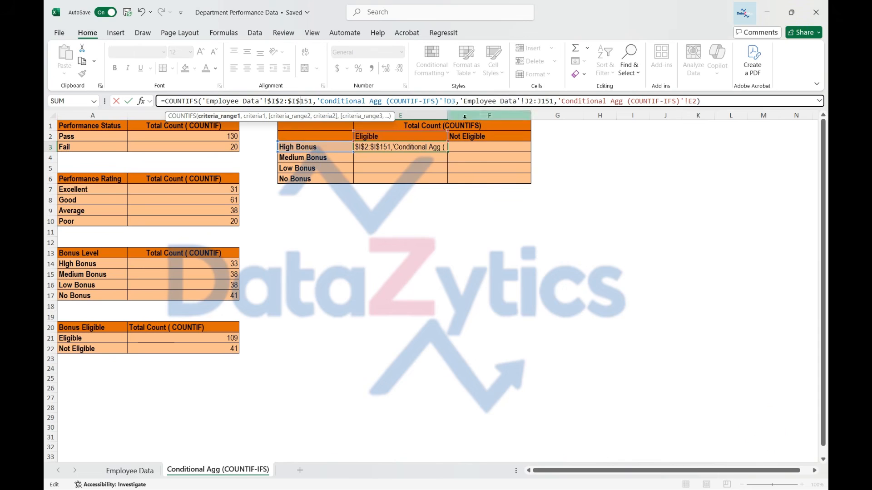
{"action": "left_click", "coordinate": [526, 101]}
{"action": "type", "text": "$"}
{"action": "key", "text": "Right"}
{"action": "type", "text": "$"}
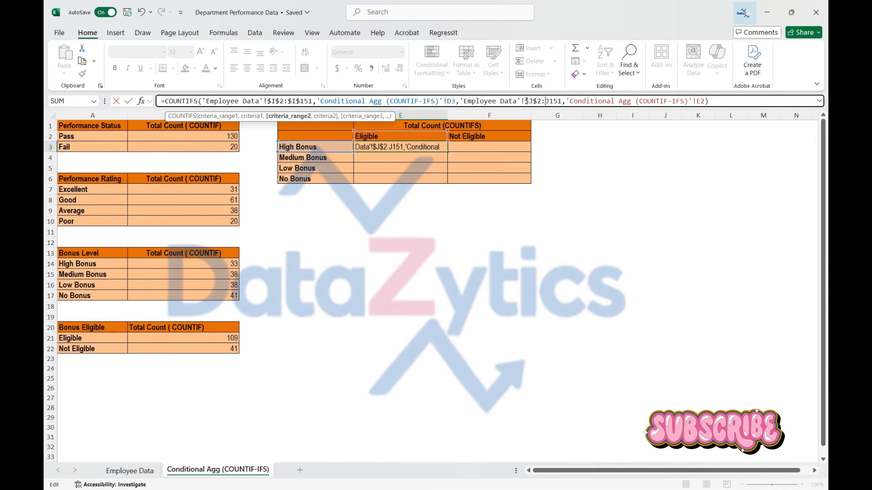
{"action": "key", "text": "Right"}
{"action": "key", "text": "Right"}
{"action": "type", "text": "$I"}
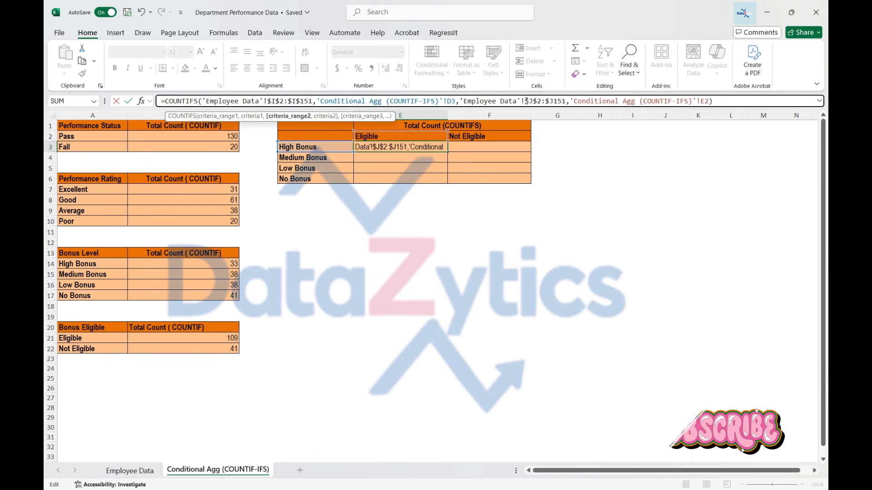
{"action": "type", "text": "$"}
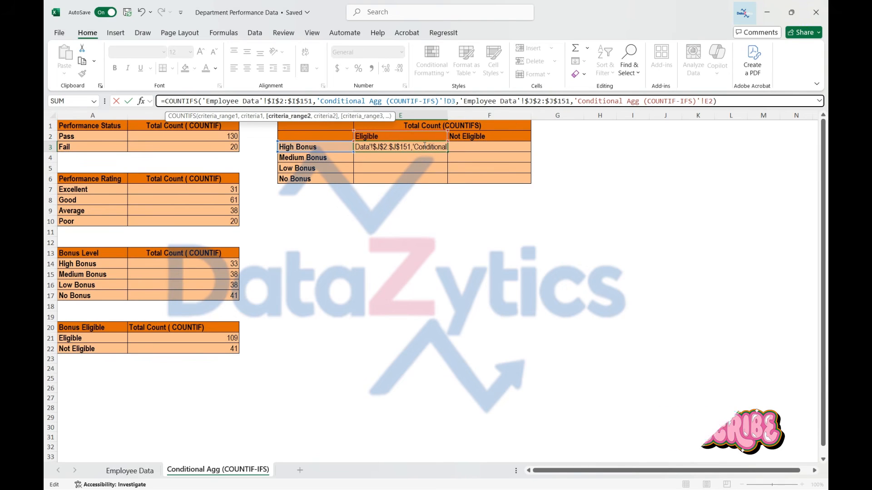
Step: Make the second criterion in the E3 formula absolute as $E$2
{"action": "left_click", "coordinate": [705, 100]}
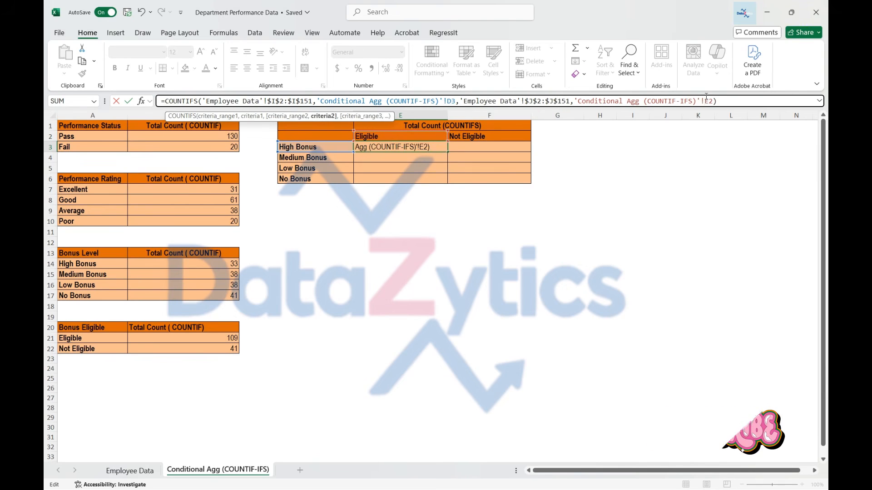
{"action": "type", "text": "$E$"}
{"action": "key", "text": "Return"}
{"action": "key", "text": "Up"}
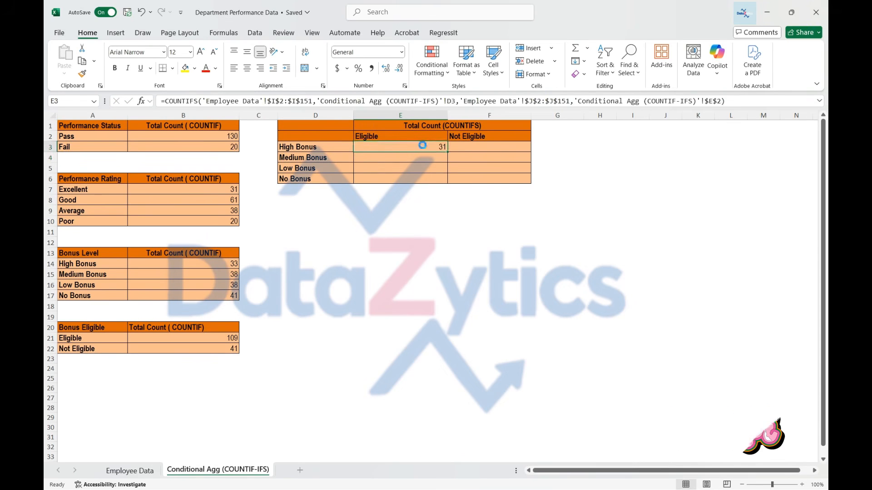
Step: Try copying the E3 formula into E4, and clear E4 again
{"action": "key", "text": "ctrl+c"}
{"action": "left_click", "coordinate": [421, 157]}
{"action": "key", "text": "ctrl+v"}
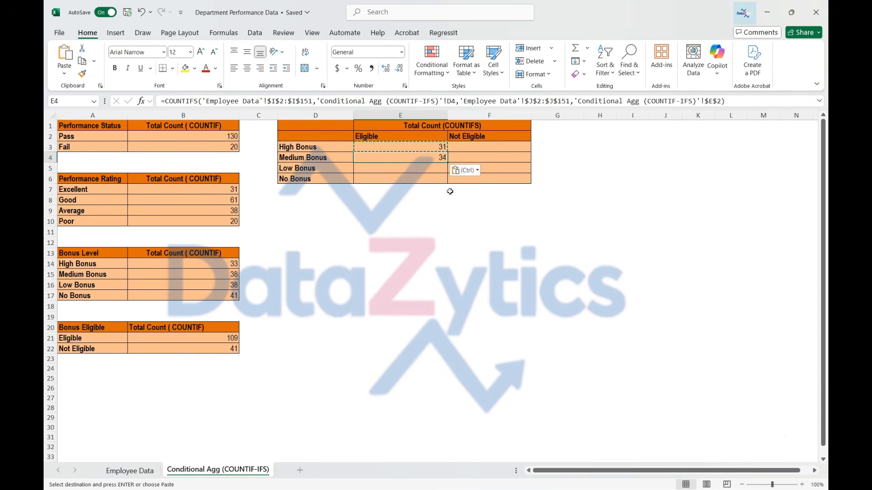
{"action": "key", "text": "Escape"}
{"action": "key", "text": "BackSpace"}
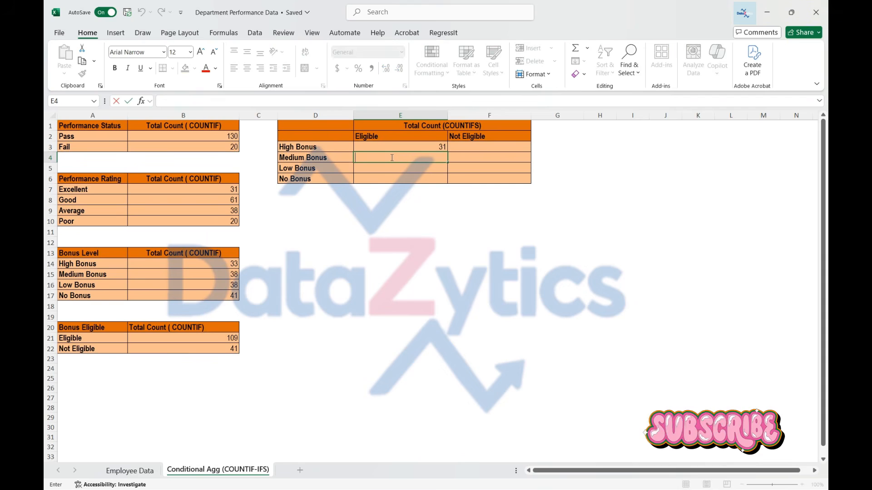
Step: Start a COUNTIFS formula in E4 with Employee Data I2:I151 as the first criteria range and D4 as its criterion
{"action": "type", "text": "="}
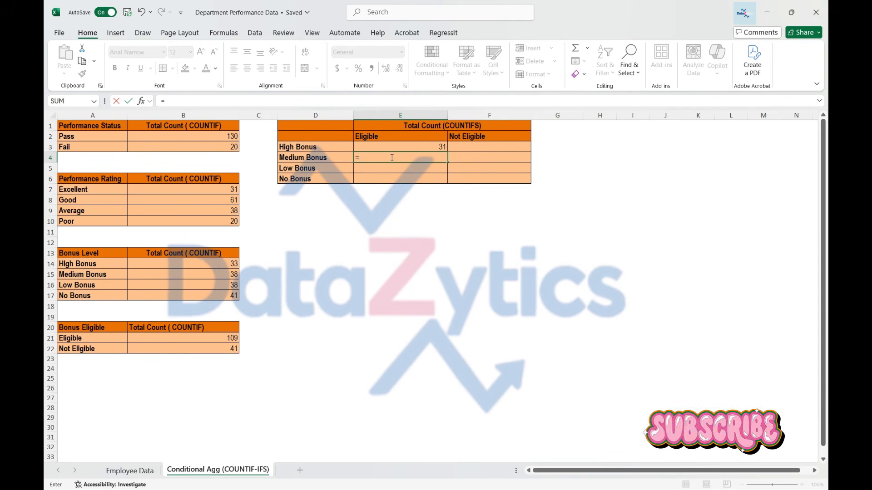
{"action": "type", "text": "COUNTIFS("}
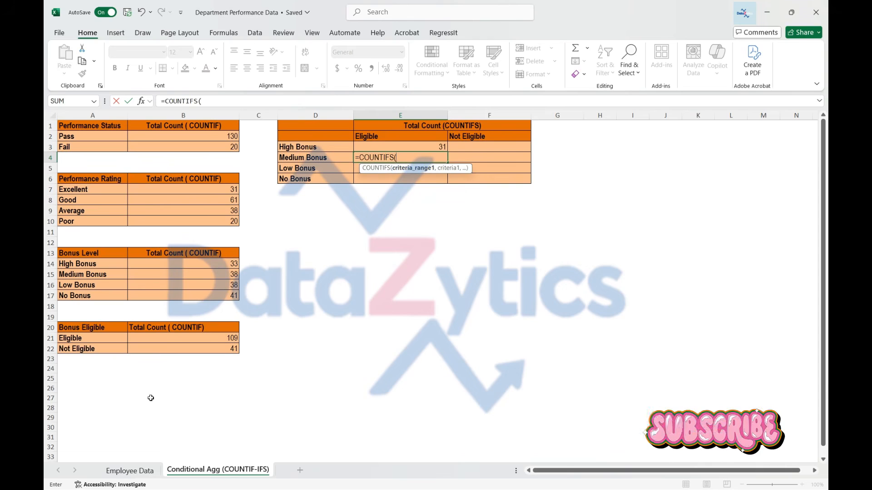
{"action": "left_click", "coordinate": [130, 471]}
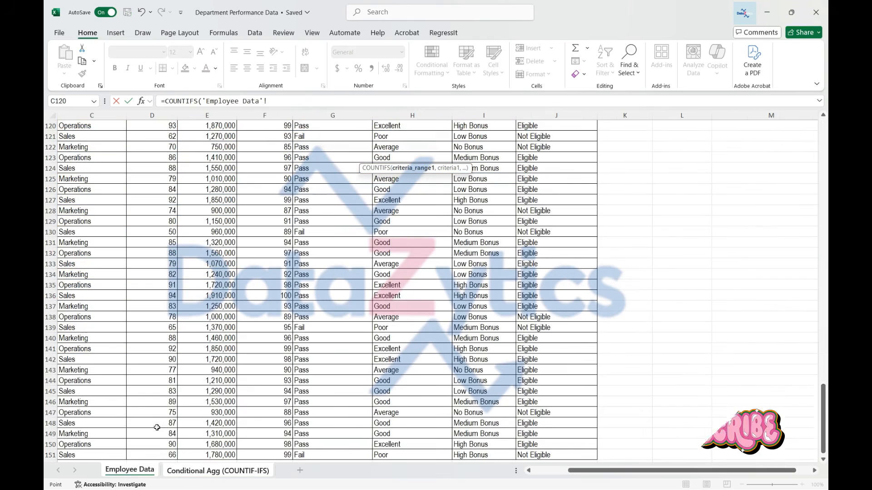
{"action": "scroll", "coordinate": [475, 138], "scroll_direction": "up", "scroll_amount": 20}
{"action": "left_click", "coordinate": [475, 138]}
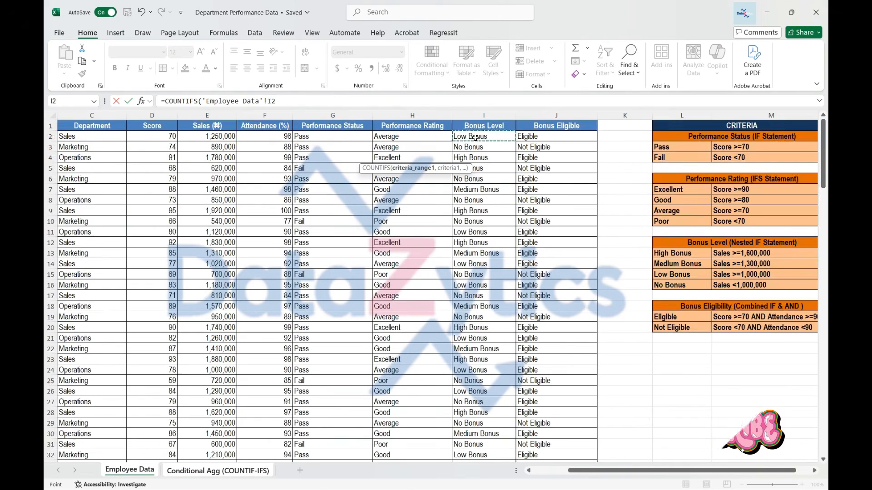
{"action": "key", "text": "ctrl+shift+Down"}
{"action": "type", "text": ","}
{"action": "left_click", "coordinate": [218, 471]}
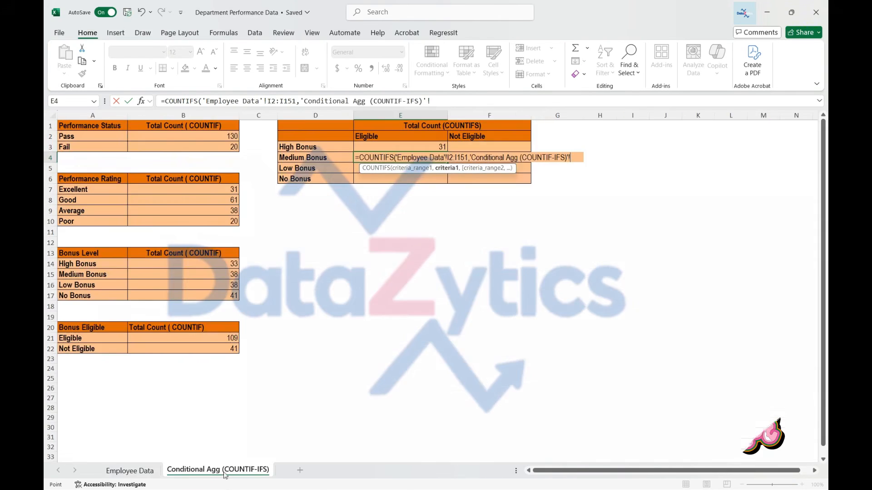
{"action": "left_click", "coordinate": [310, 158]}
{"action": "type", "text": ","}
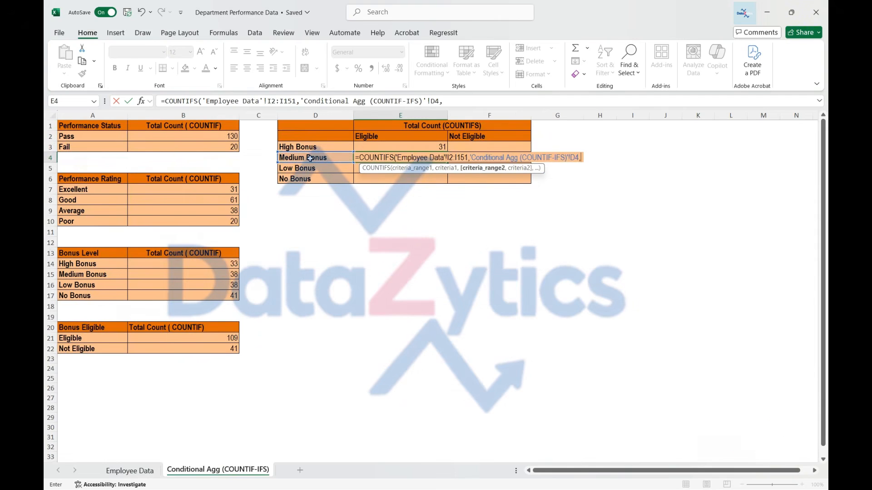
Step: Complete the COUNTIFS formula in E4 with Employee Data J2:J151 as the second criteria range and E2 as its criterion
{"action": "left_click", "coordinate": [125, 473]}
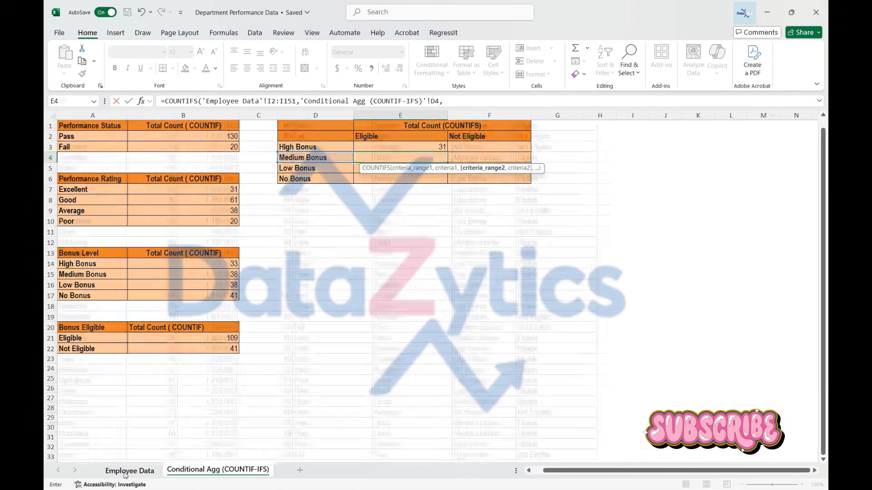
{"action": "left_click_drag", "start_coordinate": [824, 418], "coordinate": [823, 150]}
{"action": "left_click", "coordinate": [536, 136]}
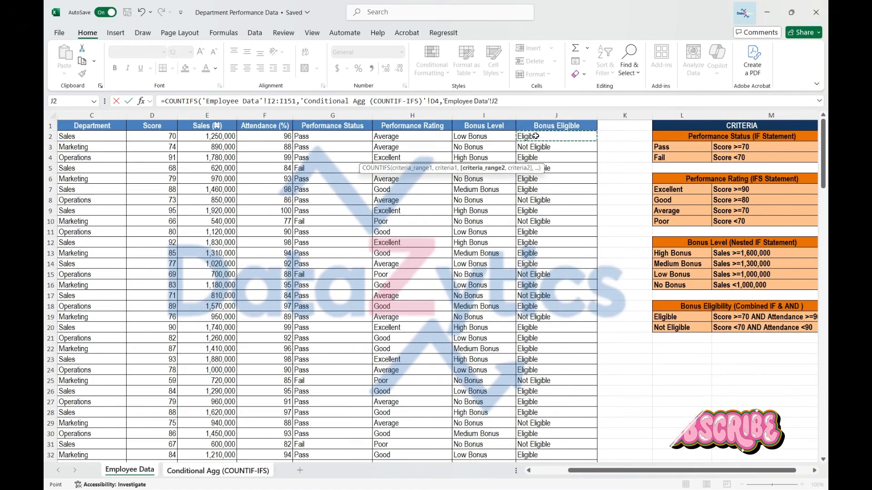
{"action": "key", "text": "ctrl+shift+Down"}
{"action": "type", "text": ","}
{"action": "key", "text": "ctrl+Page_Down"}
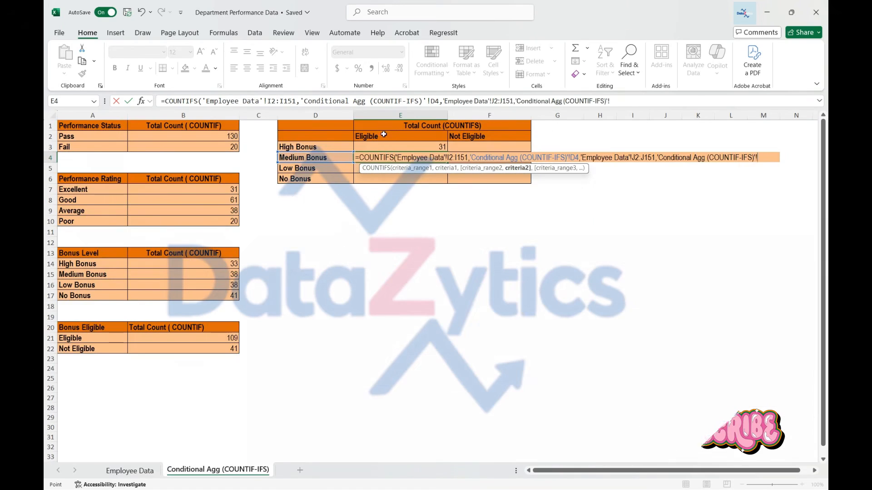
{"action": "left_click", "coordinate": [384, 135]}
{"action": "key", "text": "Return"}
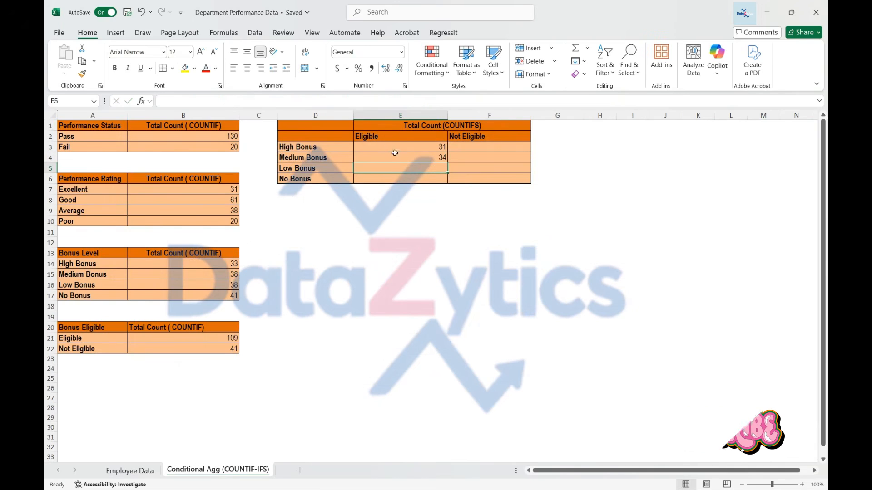
Step: Replace the formula in E4 with a copy of the absolute-reference COUNTIFS formula from E3
{"action": "left_click", "coordinate": [400, 157]}
{"action": "left_click", "coordinate": [400, 147]}
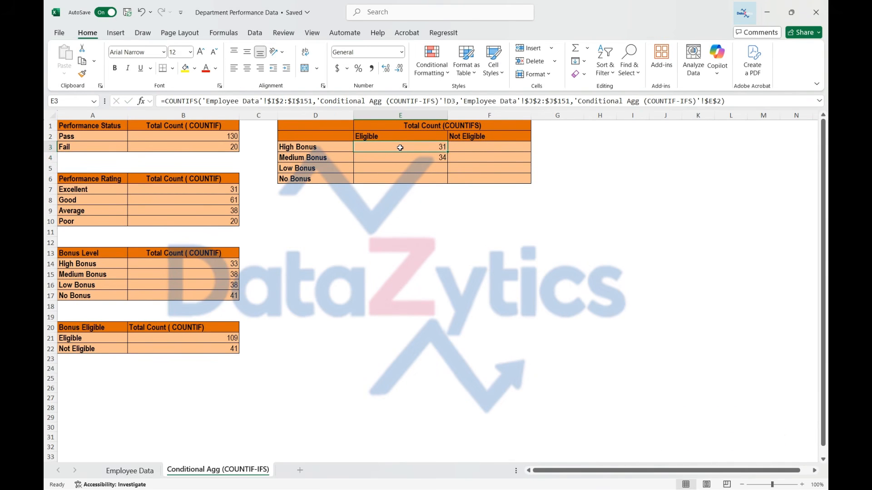
{"action": "key", "text": "ctrl+c"}
{"action": "left_click", "coordinate": [400, 157]}
{"action": "key", "text": "ctrl+v"}
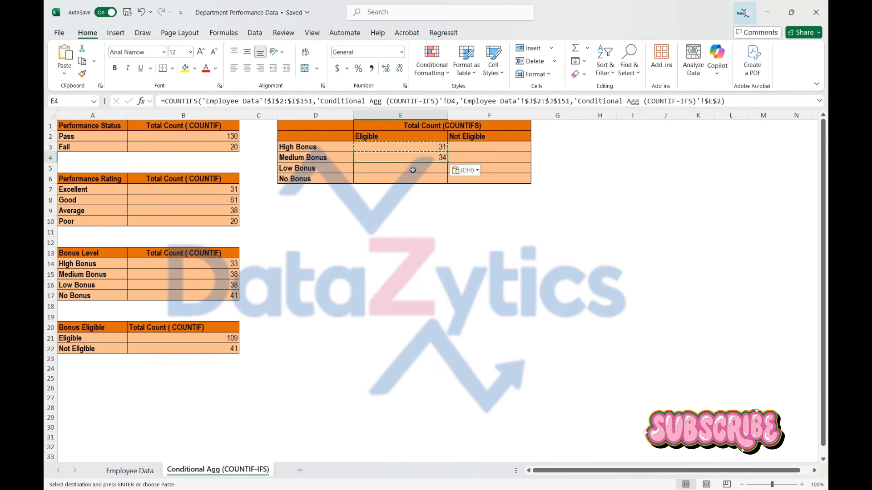
Step: Start a COUNTIFS formula in E5 with the whole Employee Data column I as first criteria range and D5 as its criterion
{"action": "left_click", "coordinate": [413, 170]}
{"action": "key", "text": "Escape"}
{"action": "type", "text": "="}
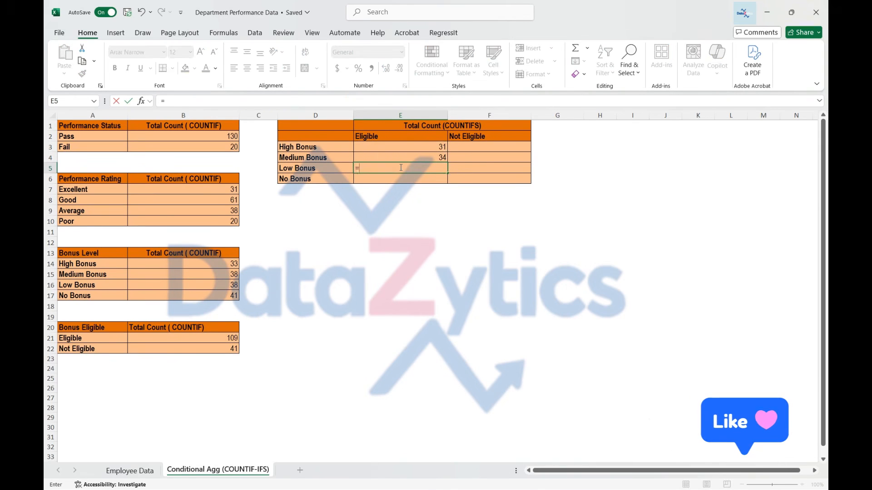
{"action": "type", "text": "COUNTIFS("}
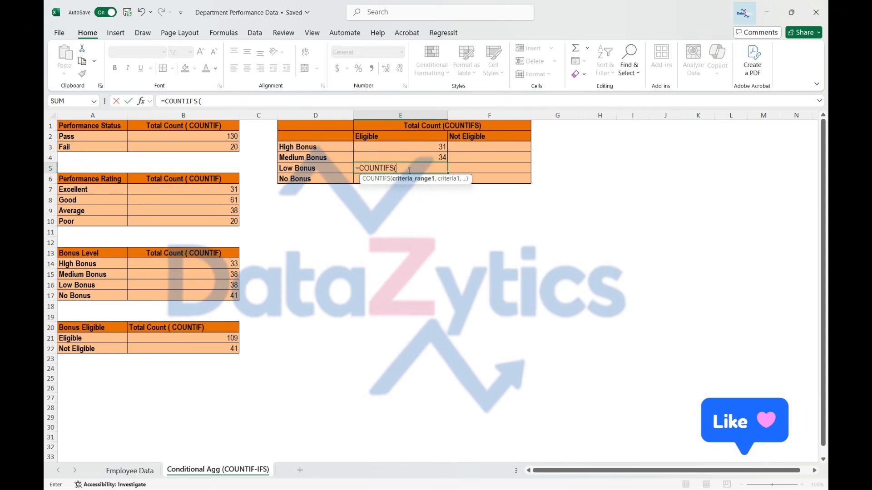
{"action": "left_click", "coordinate": [129, 471]}
{"action": "left_click", "coordinate": [484, 115]}
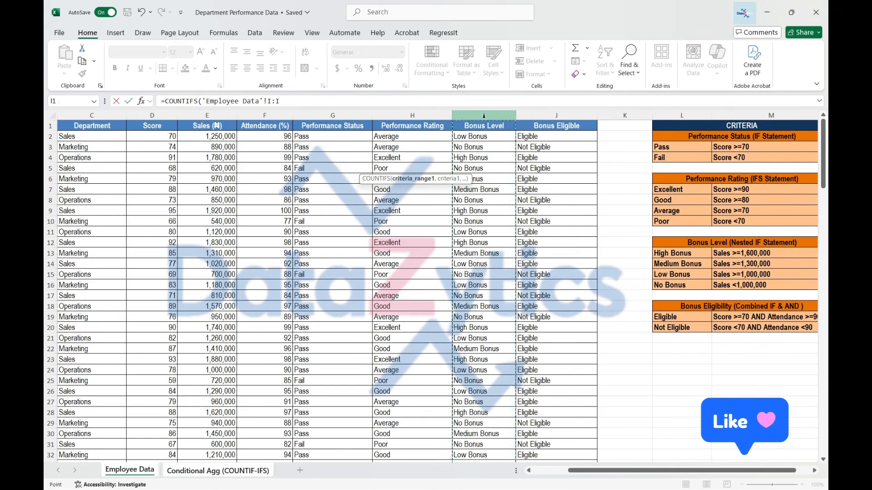
{"action": "type", "text": ","}
{"action": "left_click", "coordinate": [218, 471]}
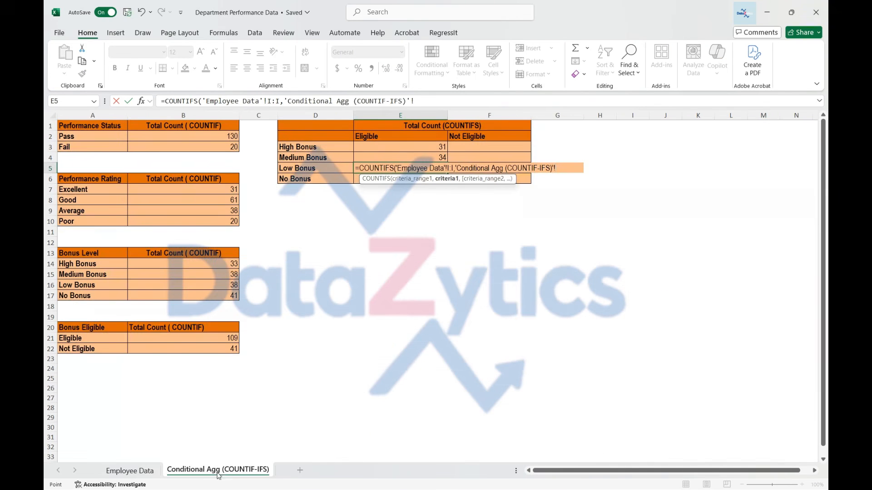
{"action": "left_click", "coordinate": [324, 169]}
{"action": "type", "text": ","}
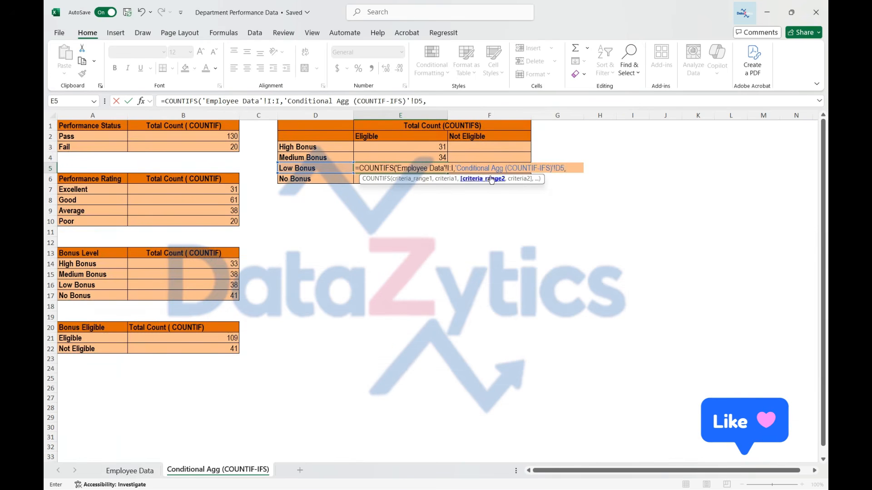
Step: Complete the COUNTIFS formula in E5 with the whole Employee Data column J as second criteria range and E2 as its criterion
{"action": "left_click", "coordinate": [129, 471]}
{"action": "left_click", "coordinate": [556, 115]}
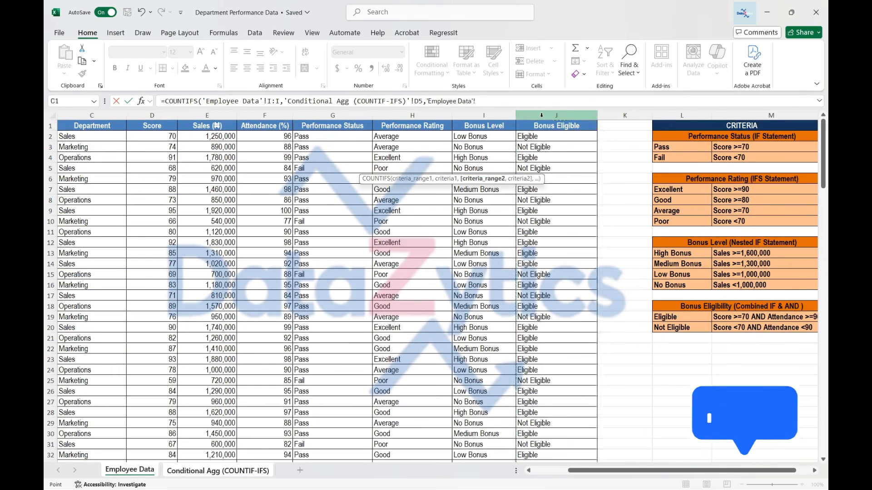
{"action": "type", "text": ","}
{"action": "left_click", "coordinate": [230, 472]}
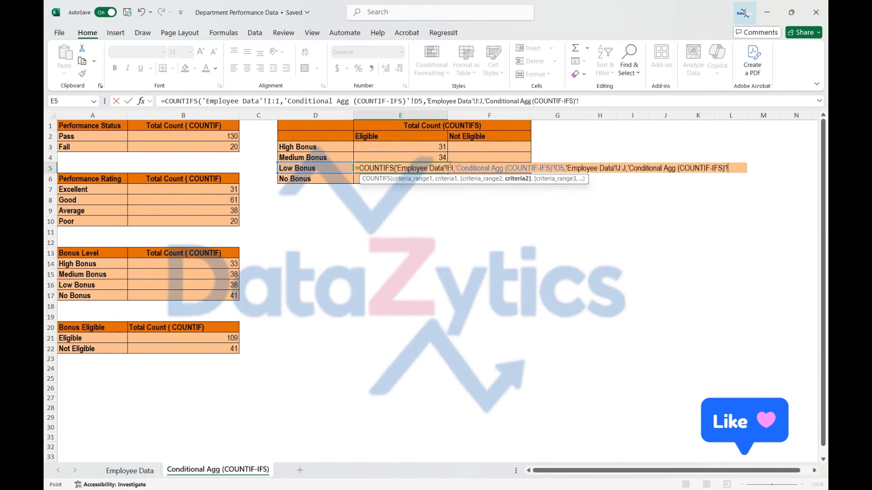
{"action": "left_click", "coordinate": [383, 139]}
{"action": "key", "text": "Return"}
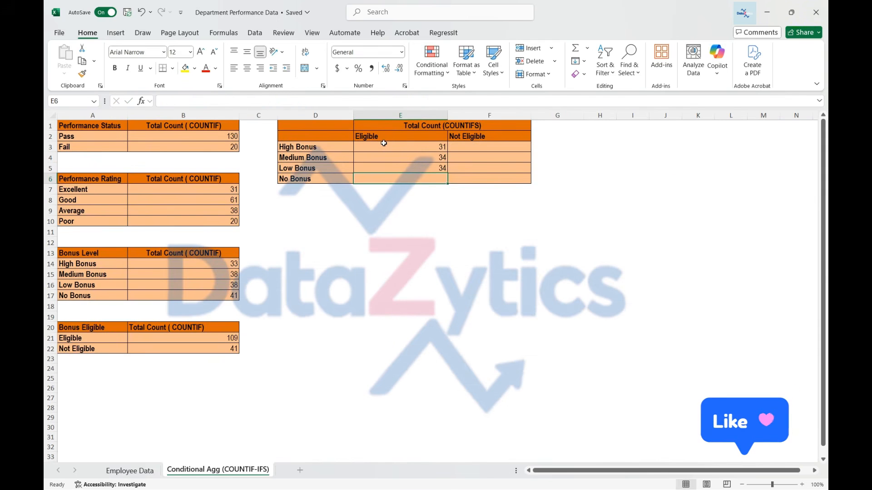
Step: Enter a COUNTIFS formula in E6 counting Employee Data column I against D6 and Employee Data column J against E2
{"action": "left_click", "coordinate": [422, 170]}
{"action": "left_click", "coordinate": [421, 179]}
{"action": "type", "text": "=COUNTIFS("}
{"action": "left_click", "coordinate": [130, 471]}
{"action": "left_click", "coordinate": [480, 115]}
{"action": "type", "text": ","}
{"action": "left_click", "coordinate": [227, 472]}
{"action": "left_click", "coordinate": [317, 179]}
{"action": "type", "text": ","}
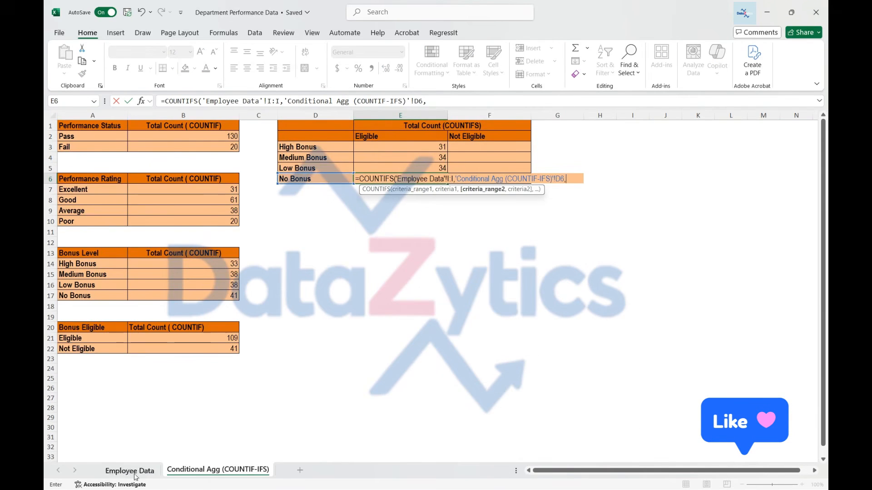
{"action": "left_click", "coordinate": [421, 179]}
Step: Start a COUNTIFS formula in F3 with the whole Employee Data column I as first criteria range and D3 as its criterion
{"action": "left_click", "coordinate": [483, 147]}
{"action": "type", "text": "=COUNTIFS("}
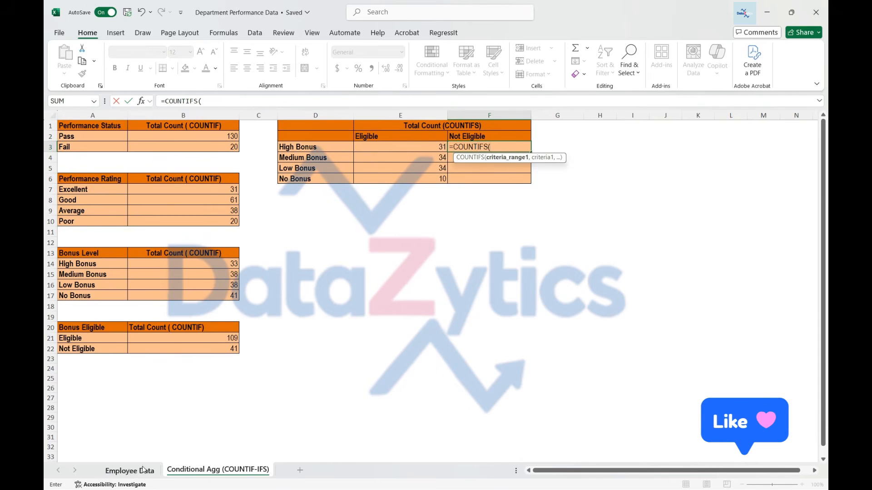
{"action": "left_click", "coordinate": [130, 471]}
{"action": "left_click", "coordinate": [482, 115]}
{"action": "type", "text": ","}
{"action": "left_click", "coordinate": [227, 472]}
{"action": "left_click", "coordinate": [317, 148]}
Step: Complete the F3 formula with the whole Employee Data column J as second criteria range and F2 as criterion, and fill it down to F6
{"action": "left_click", "coordinate": [130, 471]}
{"action": "left_click", "coordinate": [554, 116]}
{"action": "type", "text": ",'Employee Data'!"}
{"action": "left_click", "coordinate": [226, 472]}
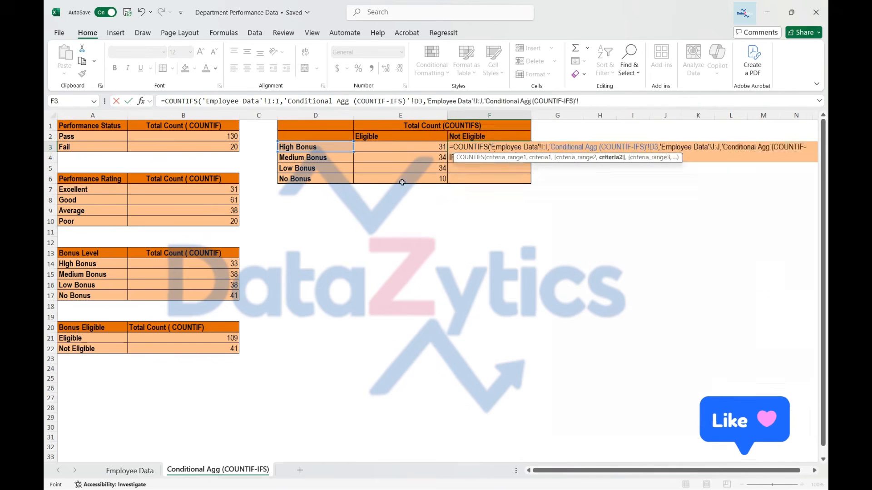
{"action": "left_click", "coordinate": [491, 137]}
{"action": "key", "text": "Return"}
{"action": "left_click", "coordinate": [493, 148]}
{"action": "double_click", "coordinate": [531, 152]}
Step: Change the last criterion in the F3 formula to the absolute reference $F$2 and refill the formula down to F6
{"action": "left_click", "coordinate": [500, 147]}
{"action": "left_click", "coordinate": [641, 101]}
{"action": "type", "text": "$F$2"}
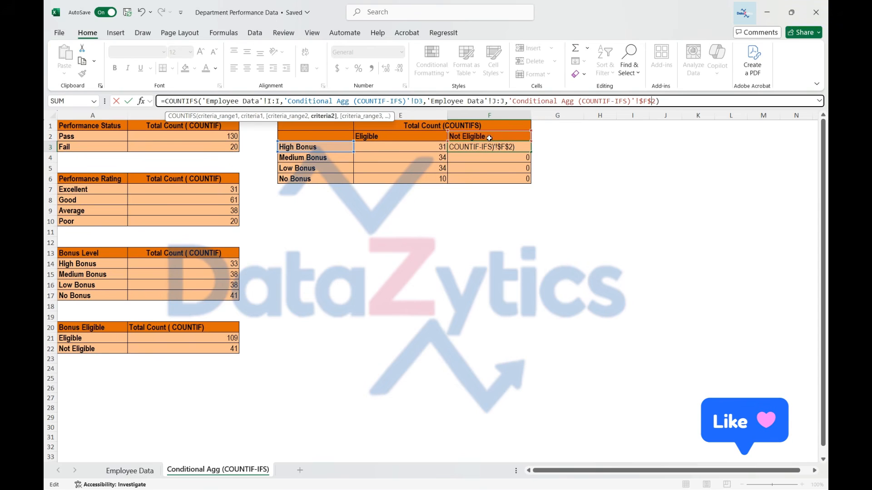
{"action": "key", "text": "Return"}
{"action": "left_click", "coordinate": [508, 147]}
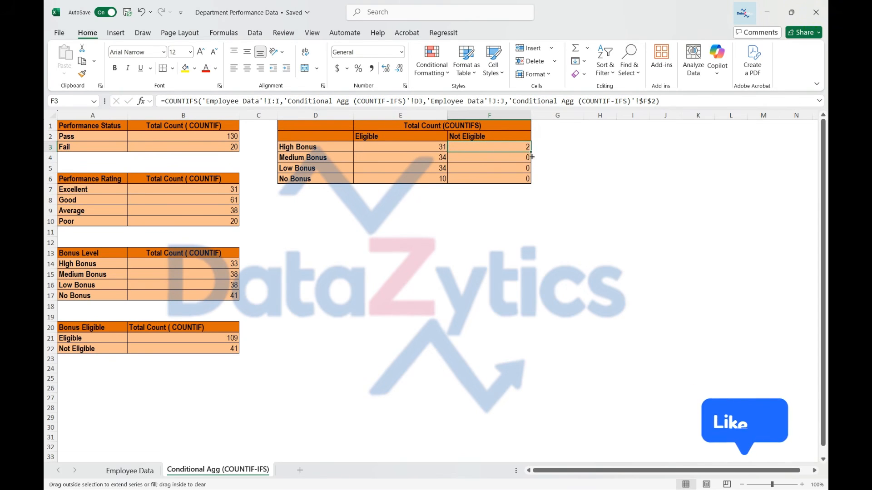
{"action": "double_click", "coordinate": [531, 157]}
Step: Review the COUNTIFS formulas in the Not Eligible column and compare them with the formula in E3
{"action": "left_click", "coordinate": [512, 178]}
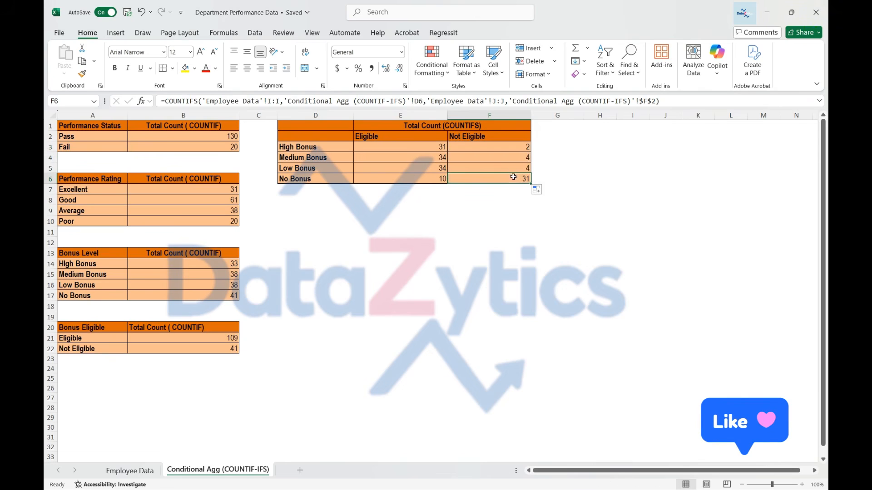
{"action": "left_click", "coordinate": [510, 167]}
{"action": "left_click", "coordinate": [506, 158]}
{"action": "left_click", "coordinate": [503, 168]}
{"action": "left_click", "coordinate": [494, 146]}
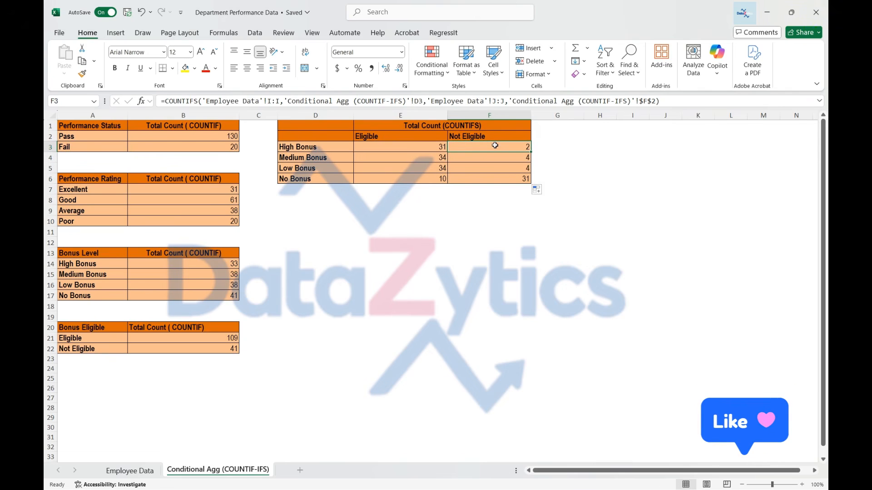
{"action": "left_click", "coordinate": [414, 147]}
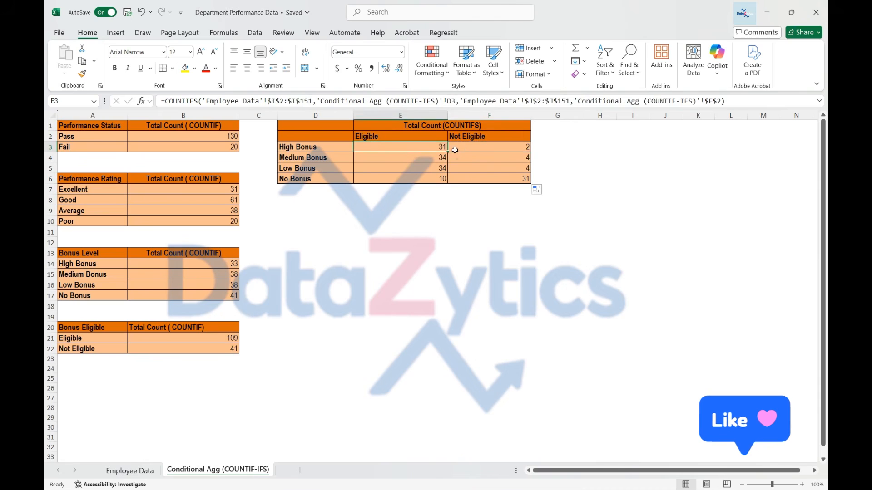
Step: Add SUM totals for the Performance Status counts B2:B3 in B4 and the Performance Rating counts B7:B10 in B11
{"action": "left_click", "coordinate": [196, 147]}
{"action": "left_click", "coordinate": [129, 158]}
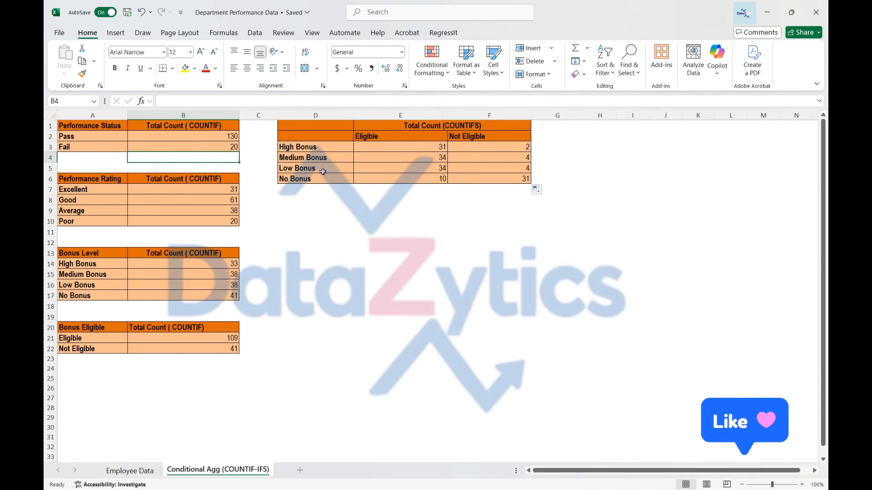
{"action": "type", "text": "=SUM("}
{"action": "left_click_drag", "start_coordinate": [201, 136], "coordinate": [200, 144]}
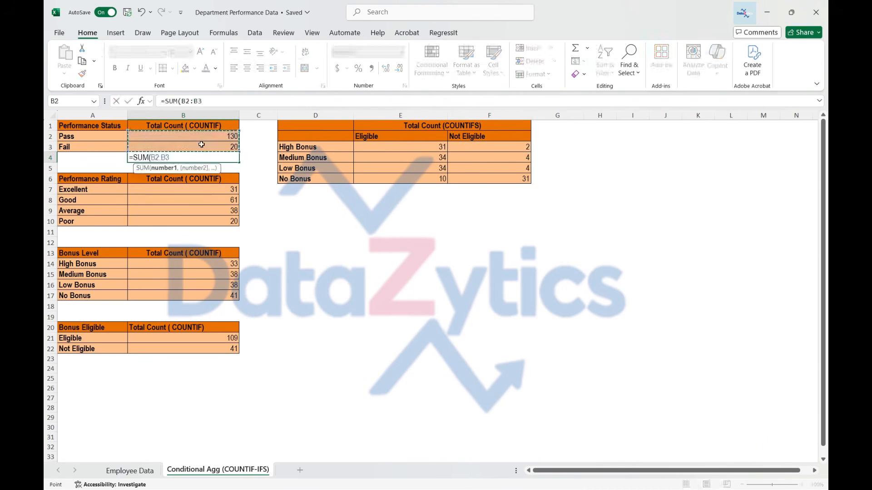
{"action": "key", "text": "Return"}
{"action": "left_click", "coordinate": [183, 233]}
{"action": "type", "text": "=SUM("}
{"action": "left_click_drag", "start_coordinate": [191, 189], "coordinate": [191, 221]}
{"action": "key", "text": "Return"}
Step: Add SUM totals for the Bonus Level counts B14:B17 in B18 and the Bonus Eligible counts B21:B22 in B23
{"action": "left_click", "coordinate": [159, 309]}
{"action": "type", "text": "=SUM("}
{"action": "left_click_drag", "start_coordinate": [205, 263], "coordinate": [204, 294]}
{"action": "key", "text": "Return"}
{"action": "left_click", "coordinate": [169, 359]}
{"action": "type", "text": "=SUM("}
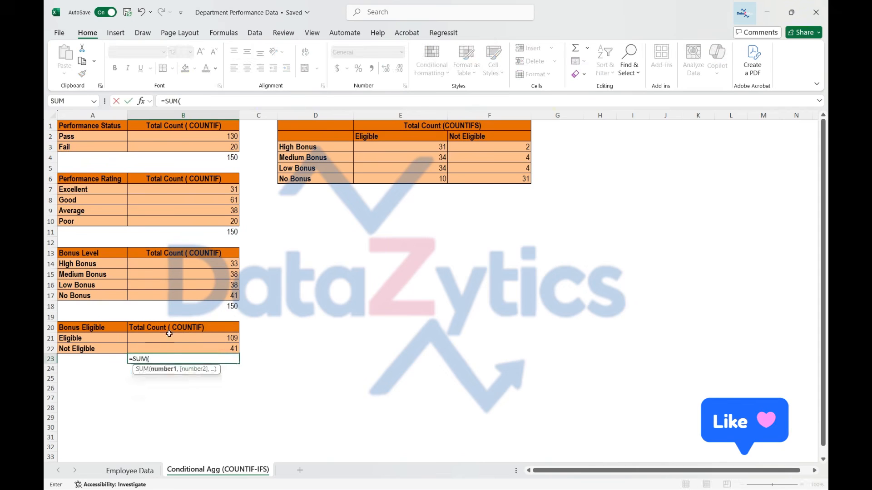
{"action": "left_click_drag", "start_coordinate": [169, 339], "coordinate": [170, 348]}
{"action": "key", "text": "Return"}
Step: Copy the cell formatting of B22 onto the total cells B4, B11, B18 and B23
{"action": "left_click", "coordinate": [170, 349]}
{"action": "left_click", "coordinate": [82, 74]}
{"action": "left_click", "coordinate": [183, 157]}
{"action": "left_click", "coordinate": [315, 221]}
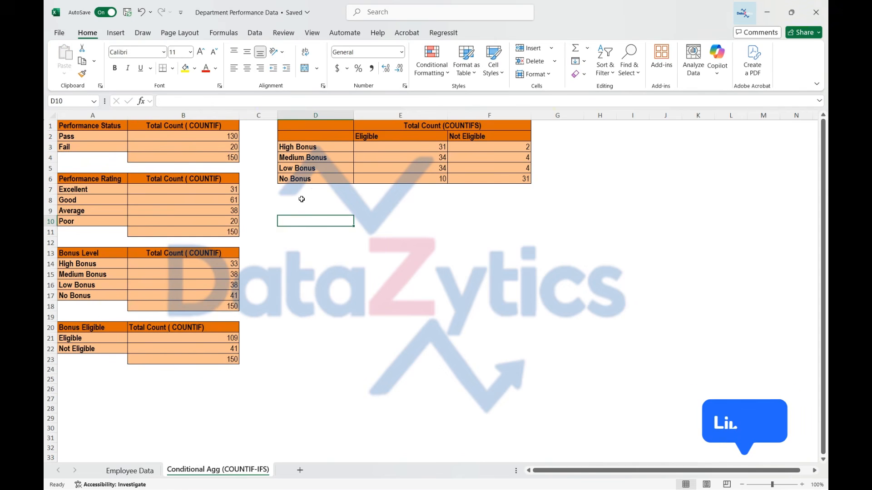
Step: Enter a SUM of E3:F6 in G7 and copy the cell formatting of F6 onto it
{"action": "left_click", "coordinate": [399, 190]}
{"action": "left_click", "coordinate": [557, 189]}
{"action": "type", "text": "=SUM("}
{"action": "left_click_drag", "start_coordinate": [409, 148], "coordinate": [493, 179]}
{"action": "left_click", "coordinate": [489, 179]}
{"action": "left_click", "coordinate": [82, 74]}
{"action": "left_click", "coordinate": [557, 189]}
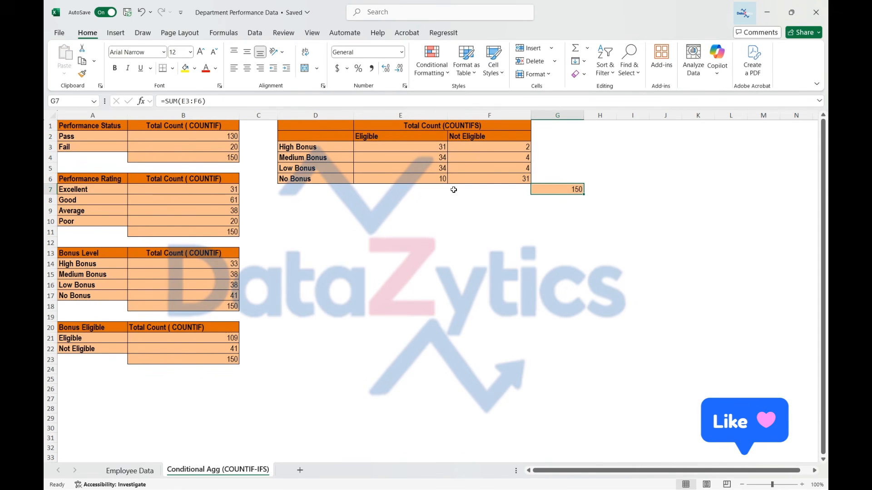
Step: Enter column totals under the COUNTIFS table: the SUM of E3:E6 in E7 and the SUM of F3:F6 in F7
{"action": "left_click", "coordinate": [409, 189]}
{"action": "type", "text": "=SUM("}
{"action": "left_click_drag", "start_coordinate": [408, 147], "coordinate": [421, 177]}
{"action": "type", "text": "=SUM("}
{"action": "left_click_drag", "start_coordinate": [477, 147], "coordinate": [476, 178]}
{"action": "key", "text": "Tab"}
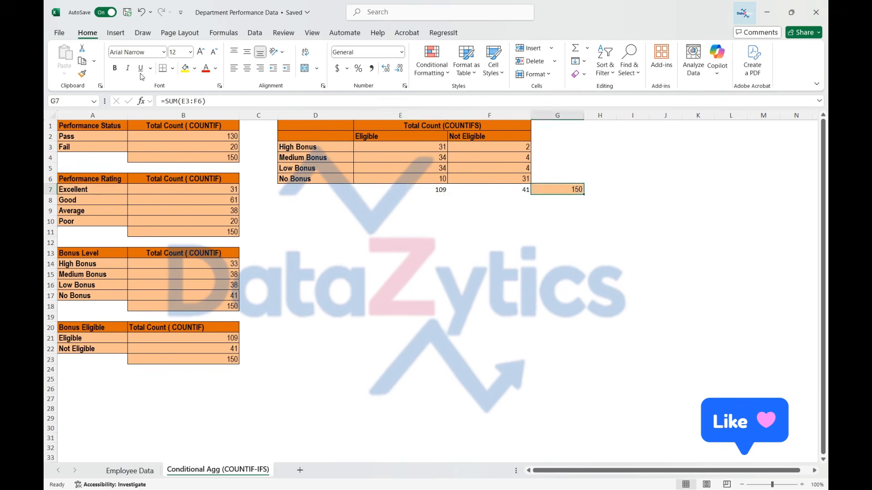